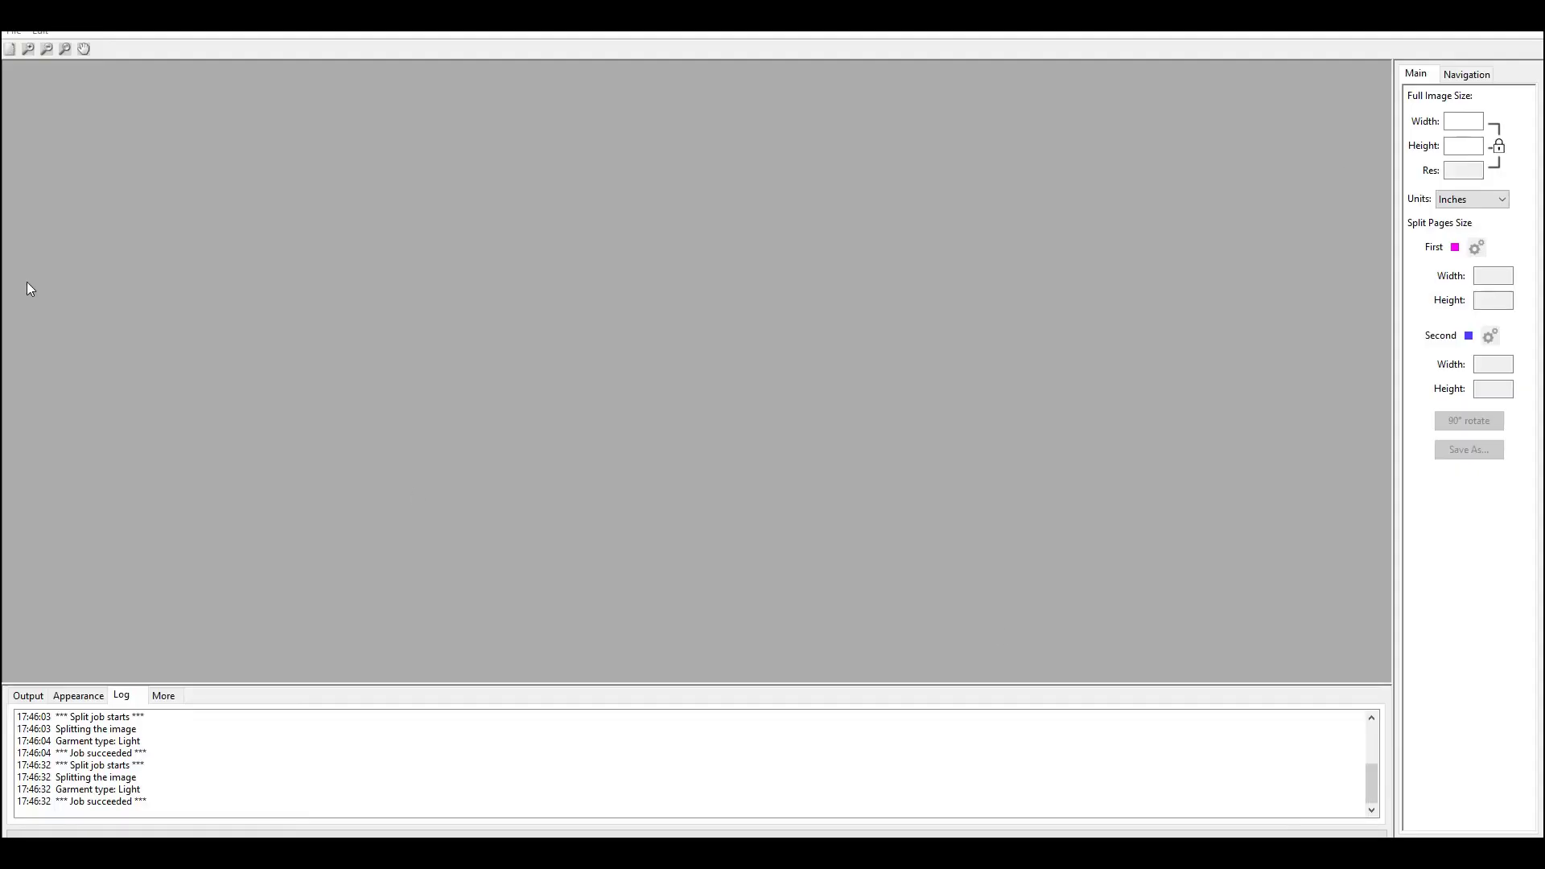
Open the image vision-logo-01.png from the DFX-vision-logo folder.
click(13, 31)
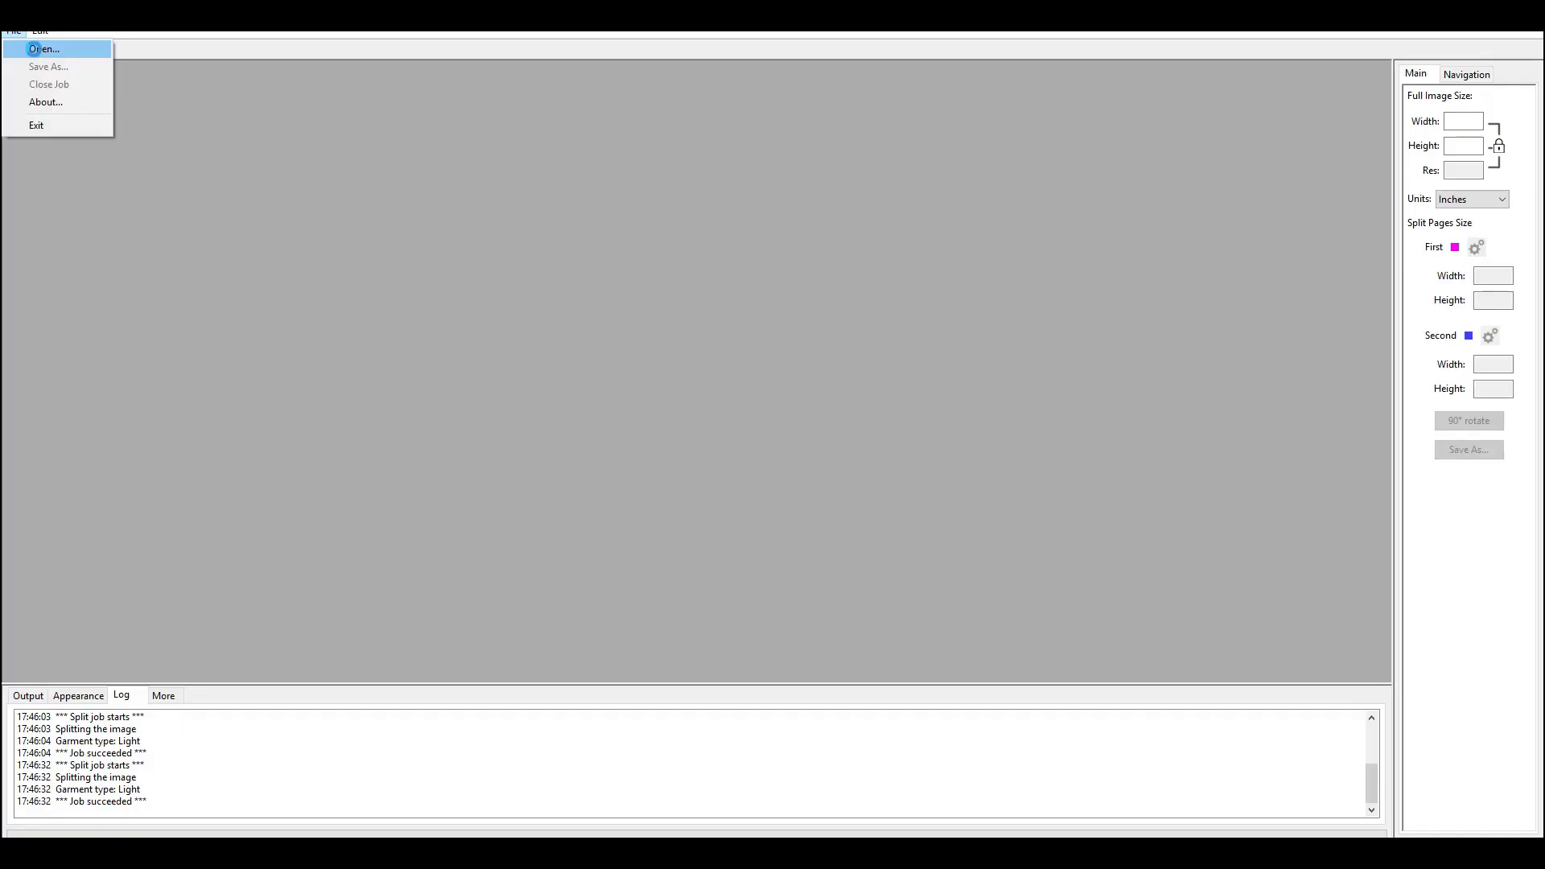
click(32, 45)
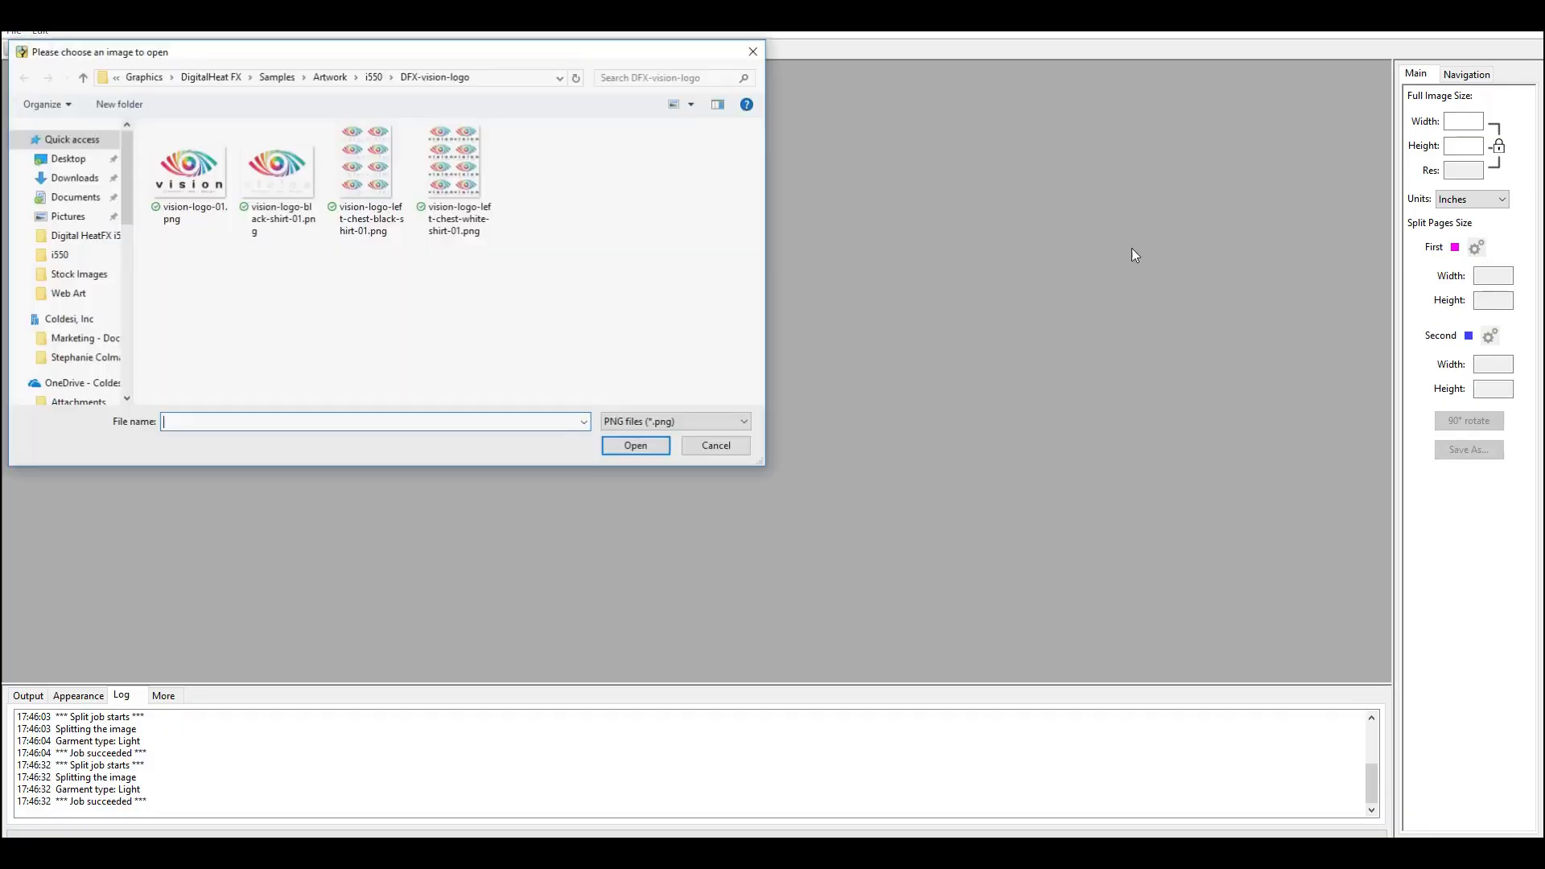
double_click(193, 173)
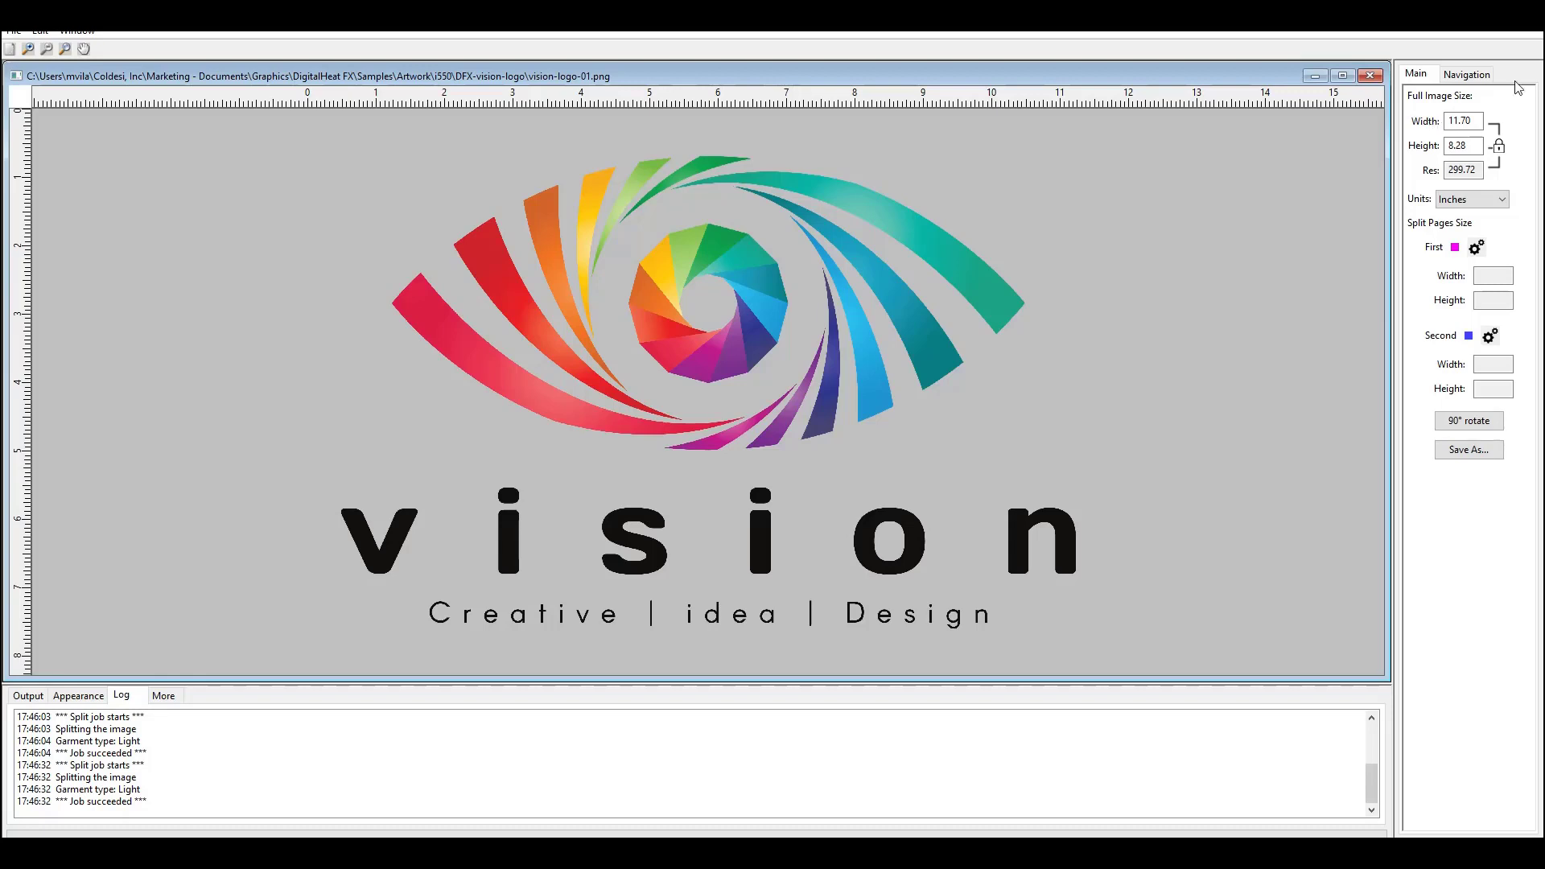
Set the full image width of the vision logo to 15 inches.
click(1462, 121)
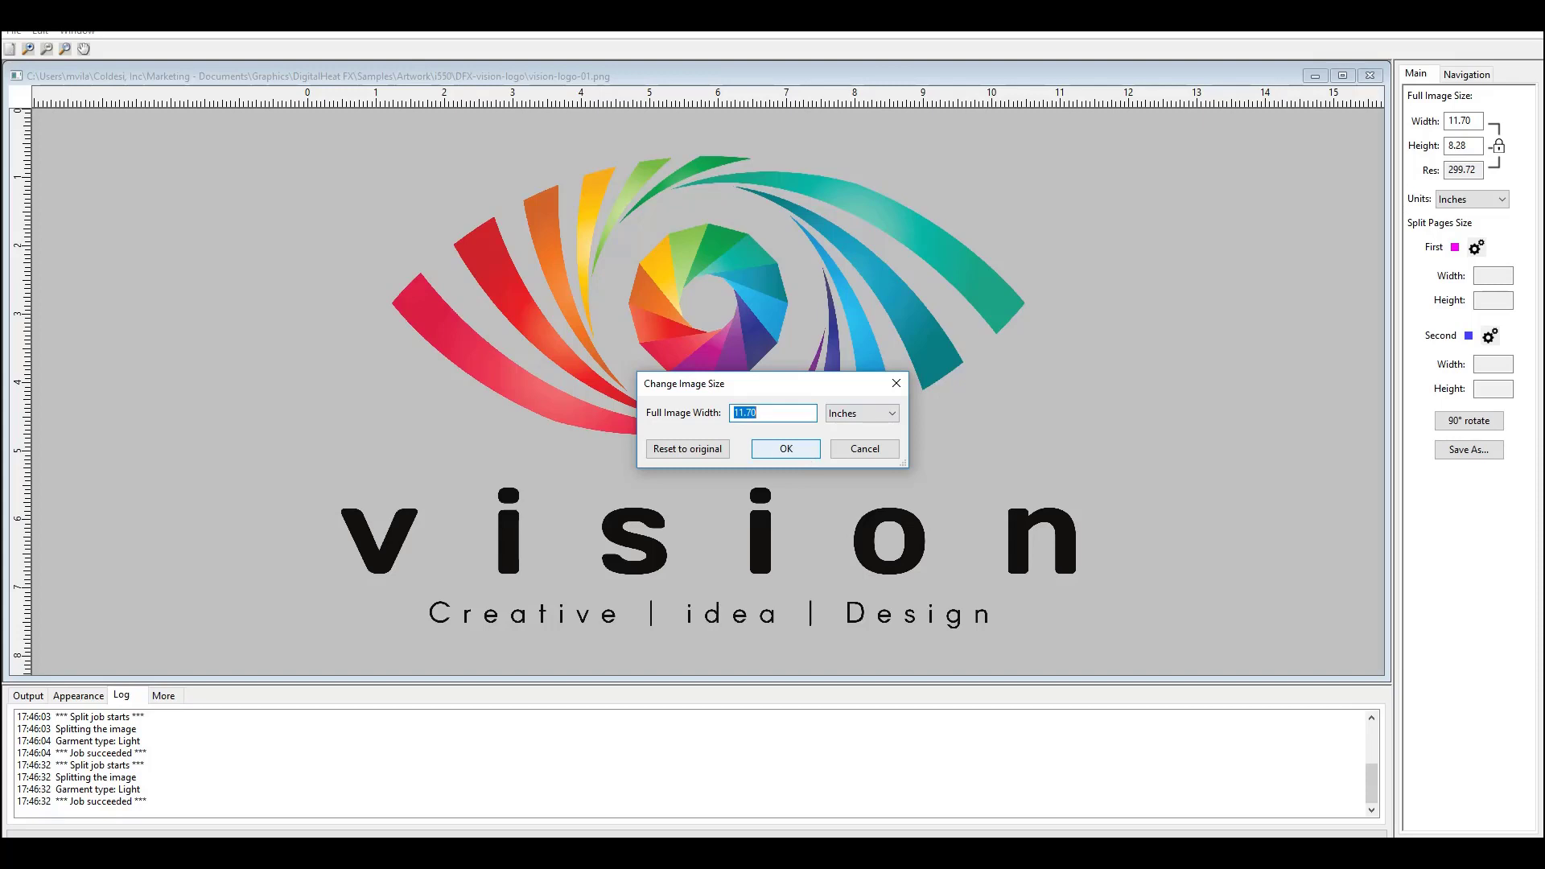
text(15)
click(787, 449)
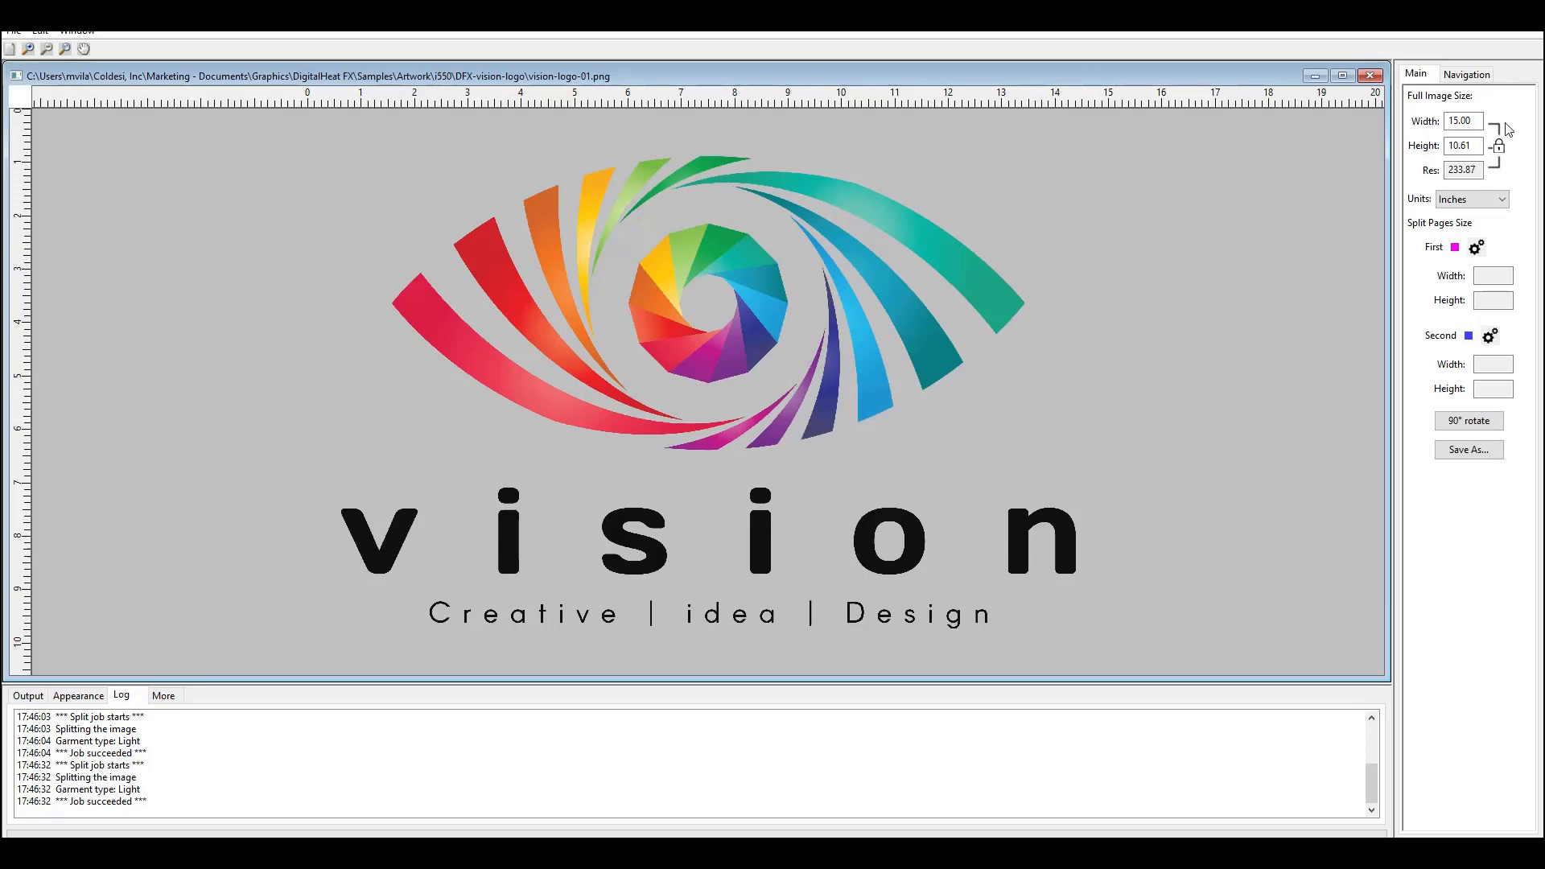
Assign the DIN A4, 210 x 297 mm preset with auto centering to both the first and second split pages.
click(1478, 249)
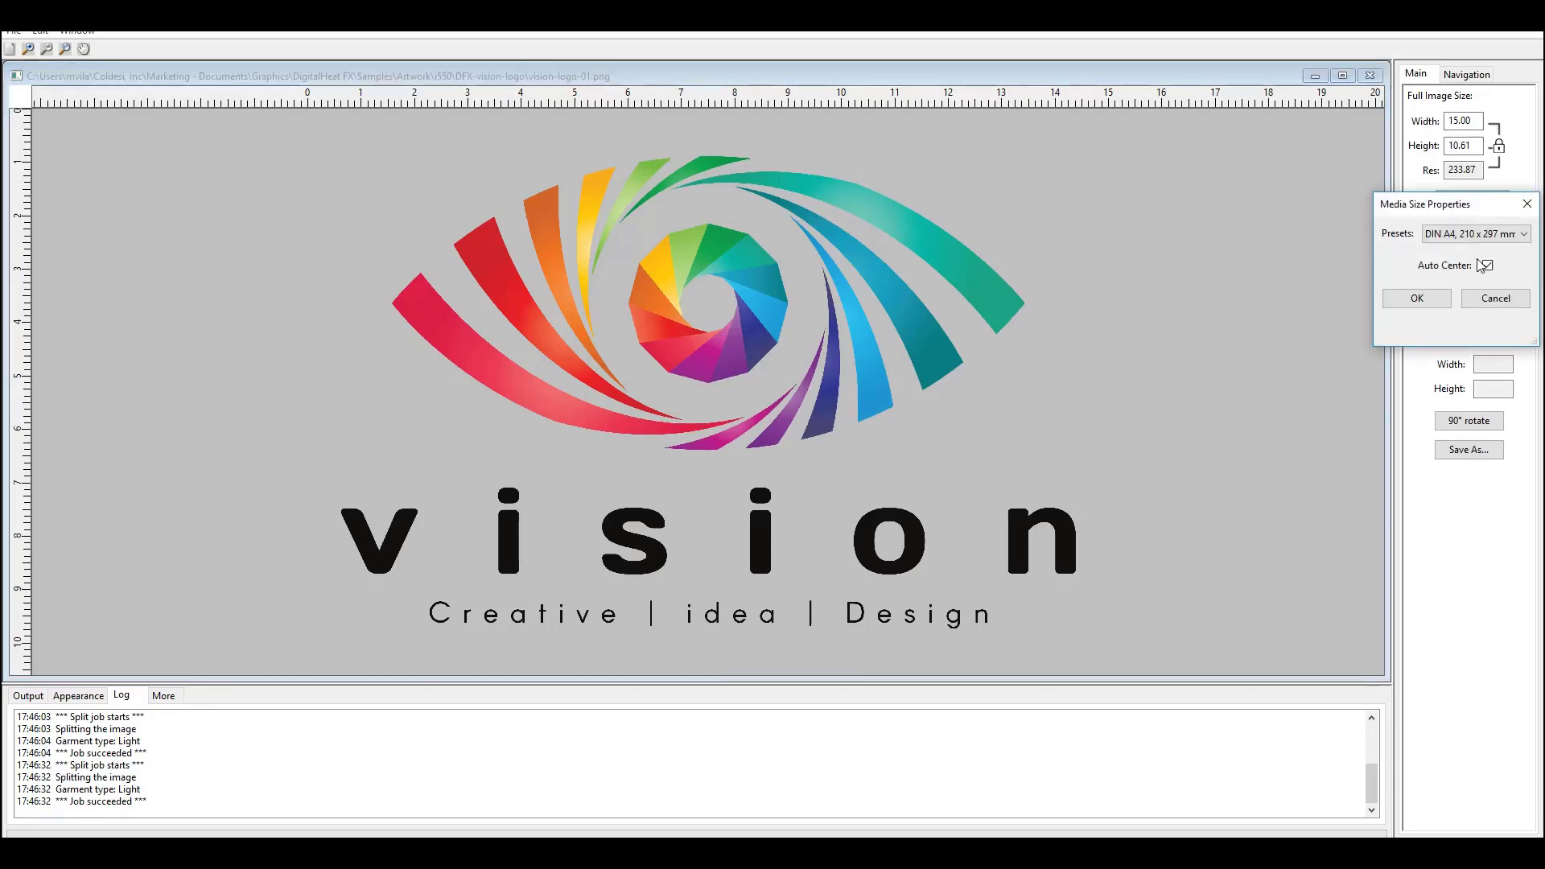
click(1418, 300)
click(1490, 337)
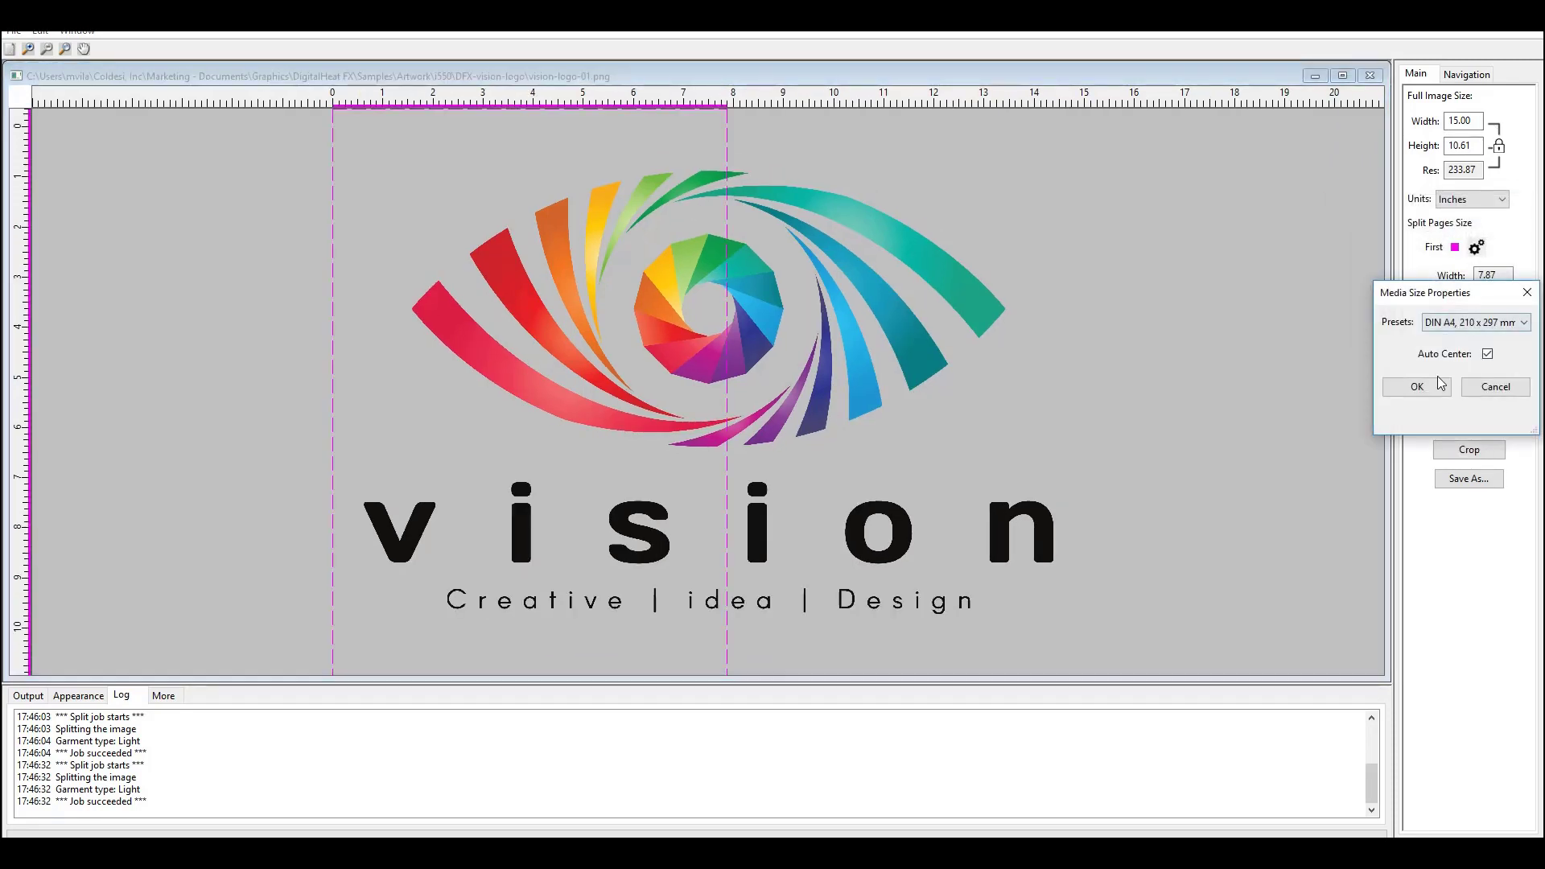
click(1418, 385)
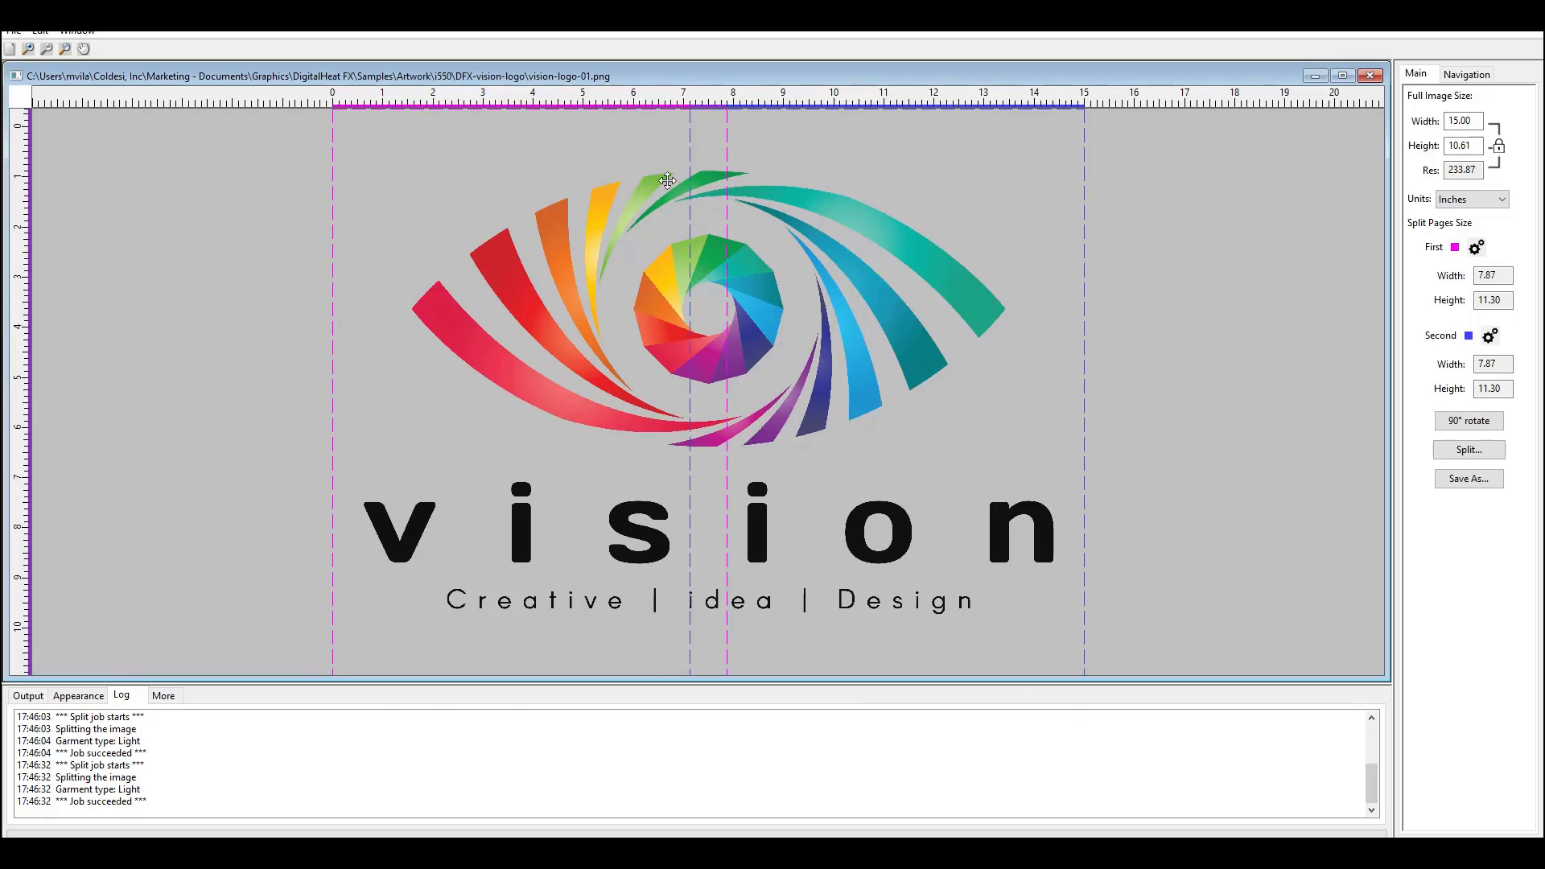
Move both split pages inward so they overlap by about 1.5 inches, and split the vision logo for a light garment.
drag(821, 157, 859, 172)
drag(521, 245, 544, 243)
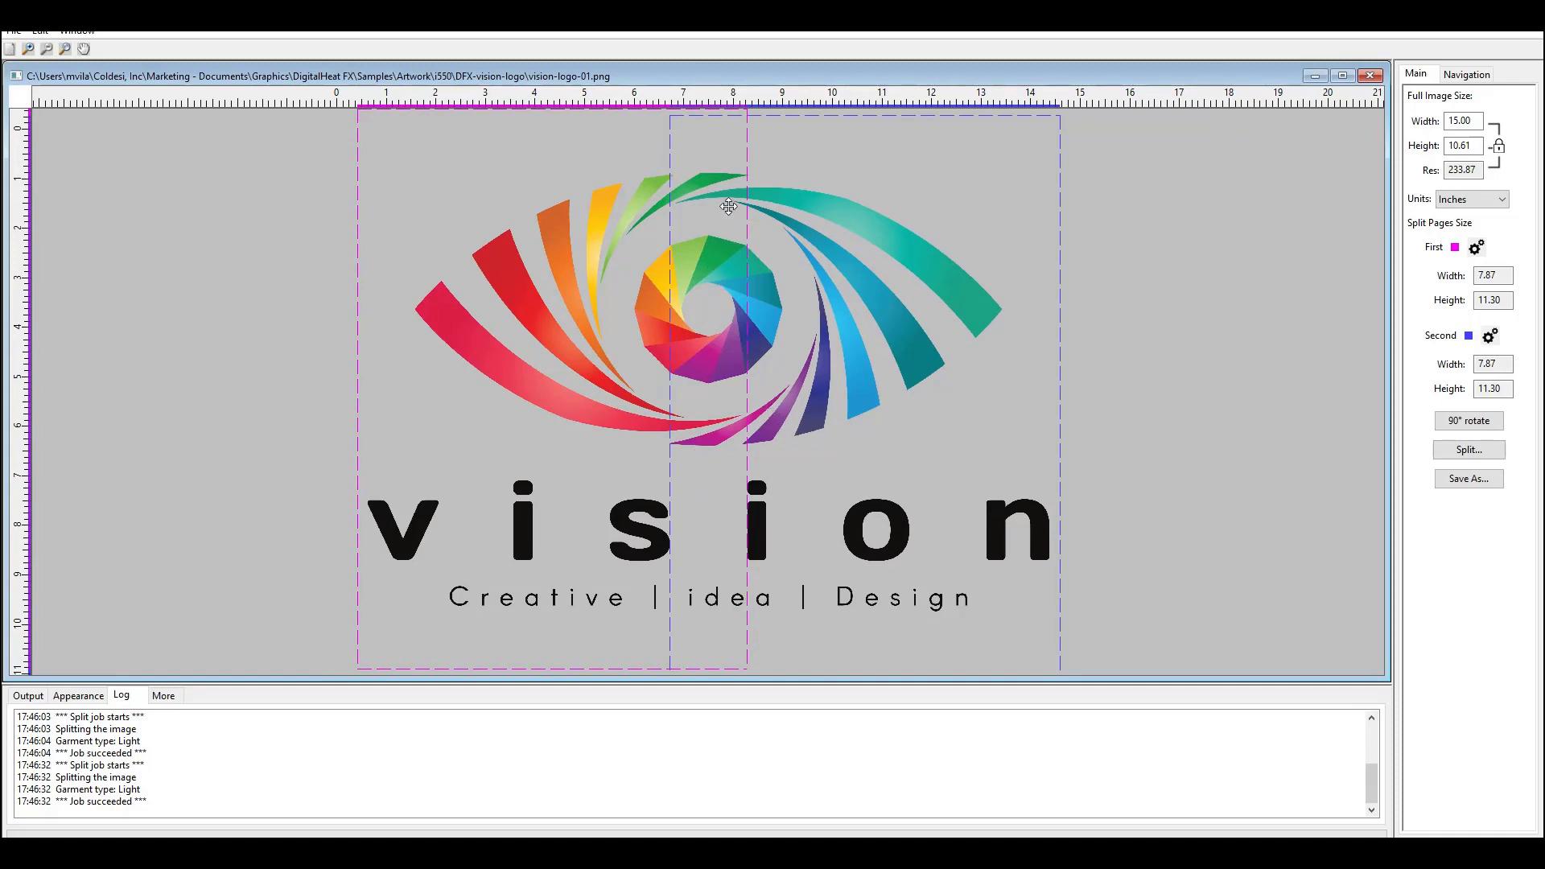
click(1476, 457)
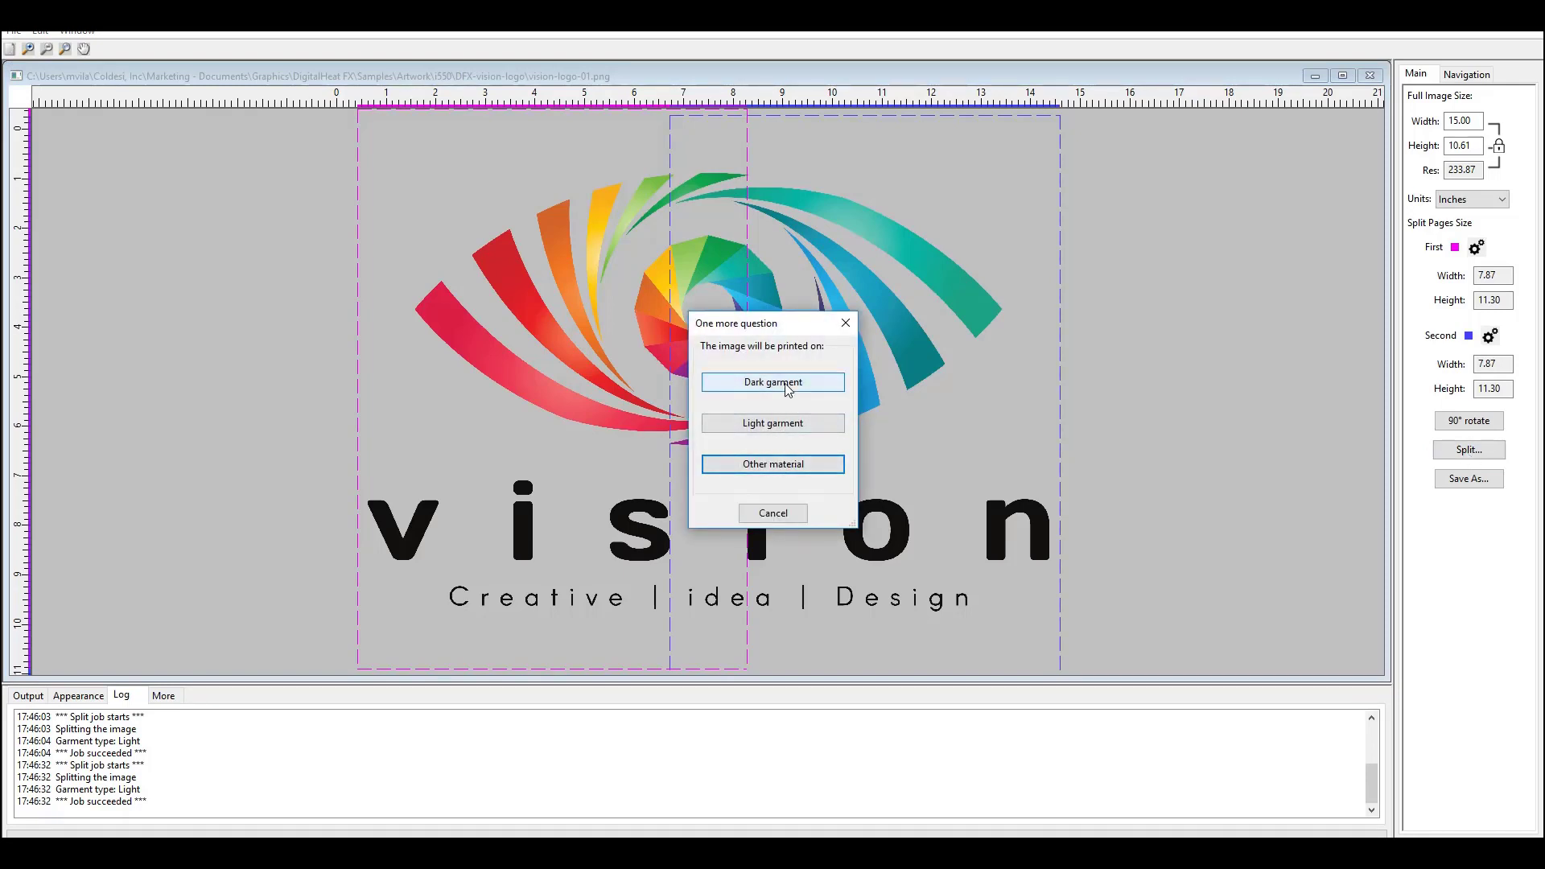
click(774, 424)
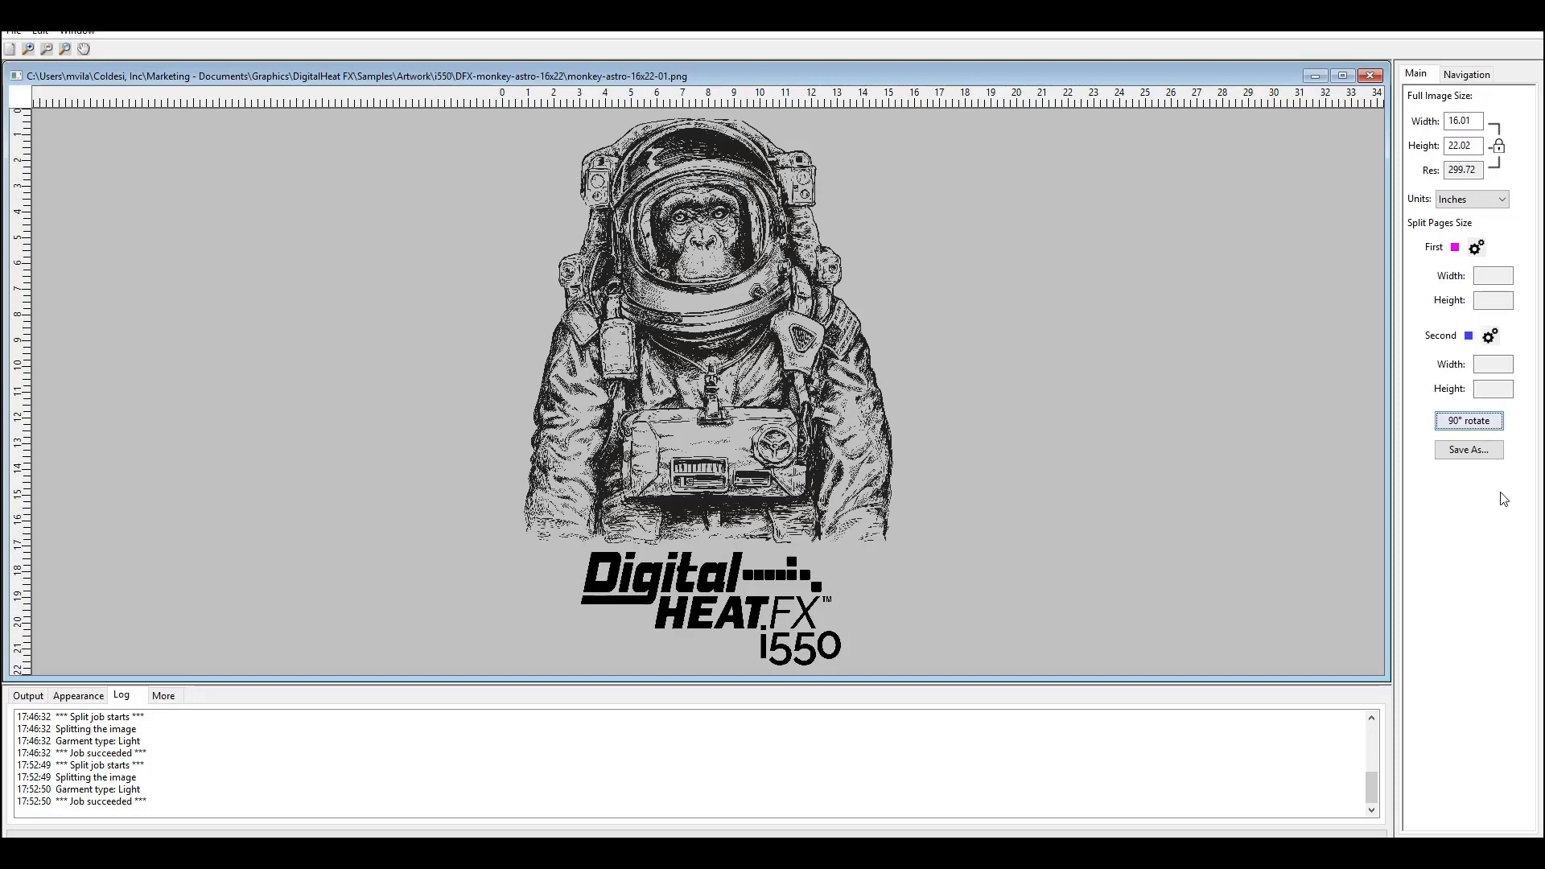
Rotate the astronaut monkey image by 90° and set both split pages to the DIN A4, 210 x 297 mm preset.
click(1482, 146)
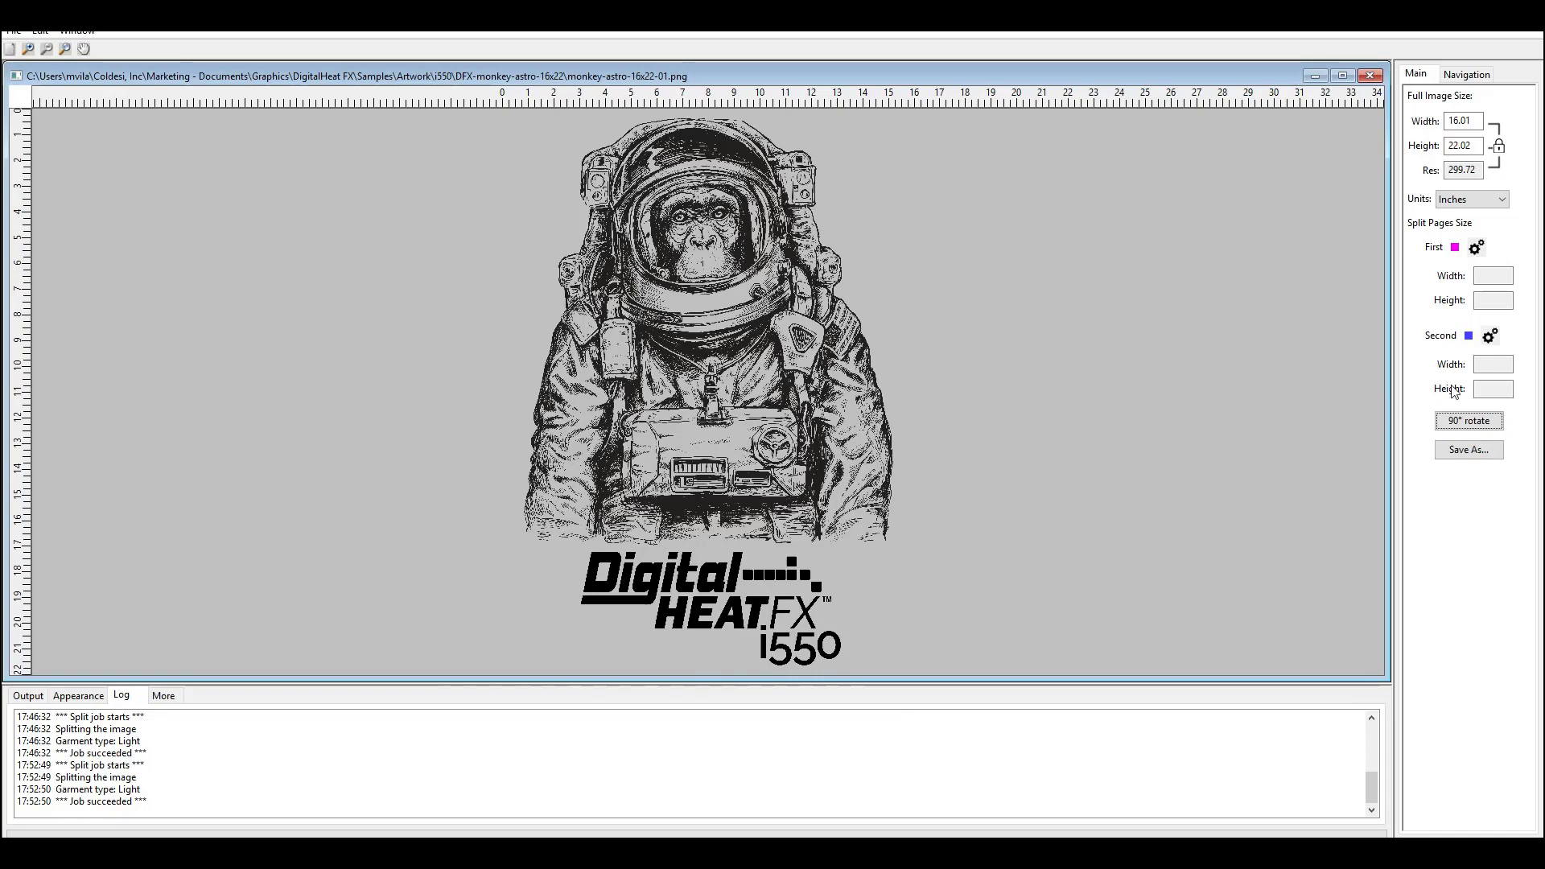
click(1469, 420)
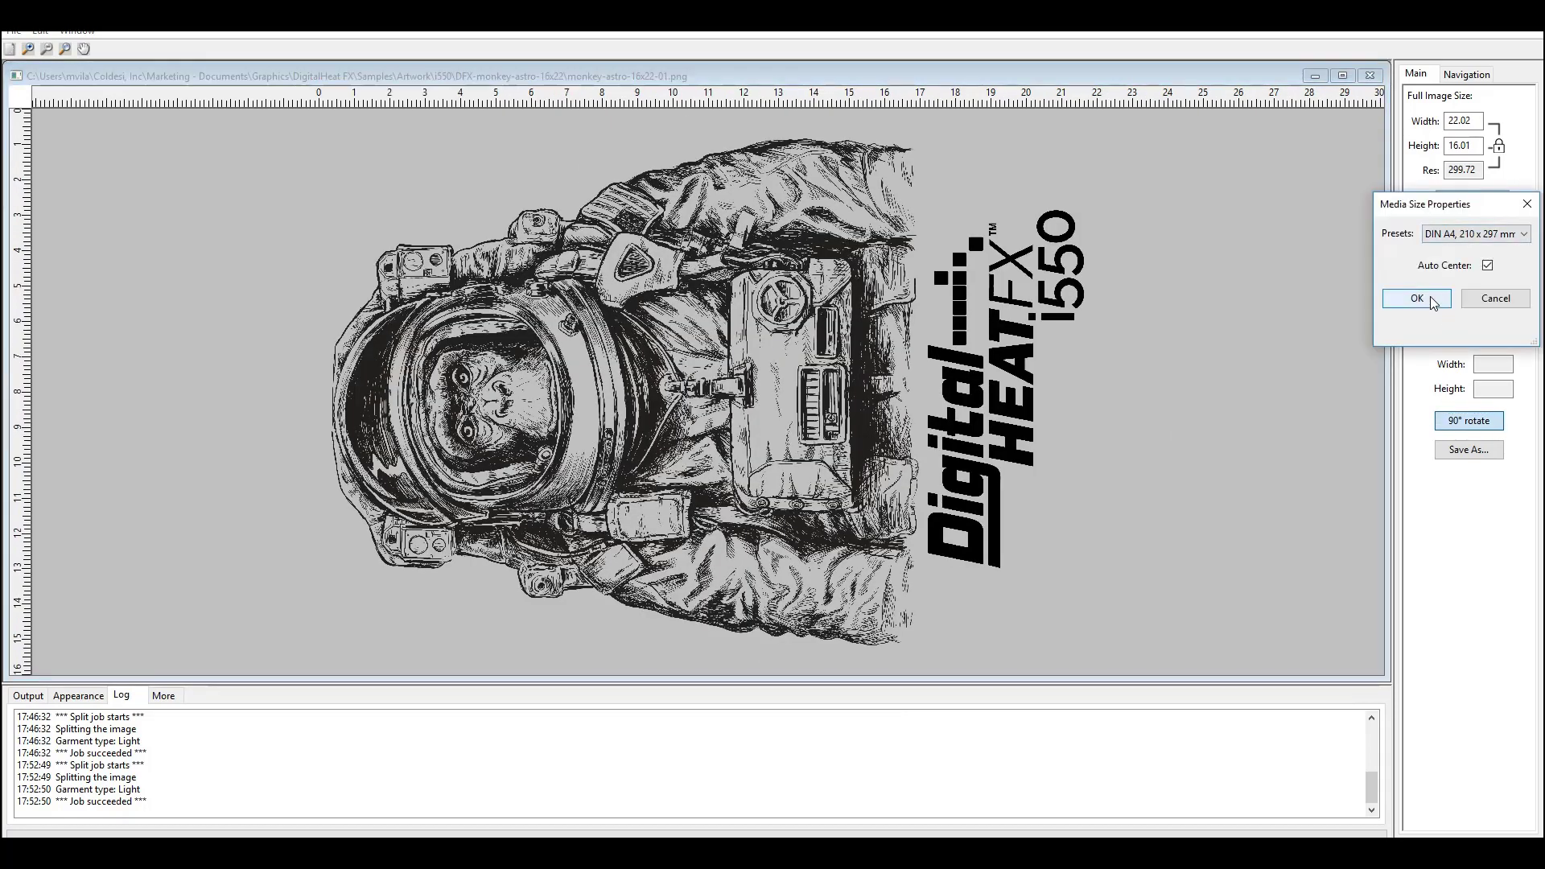
click(1441, 299)
click(1480, 325)
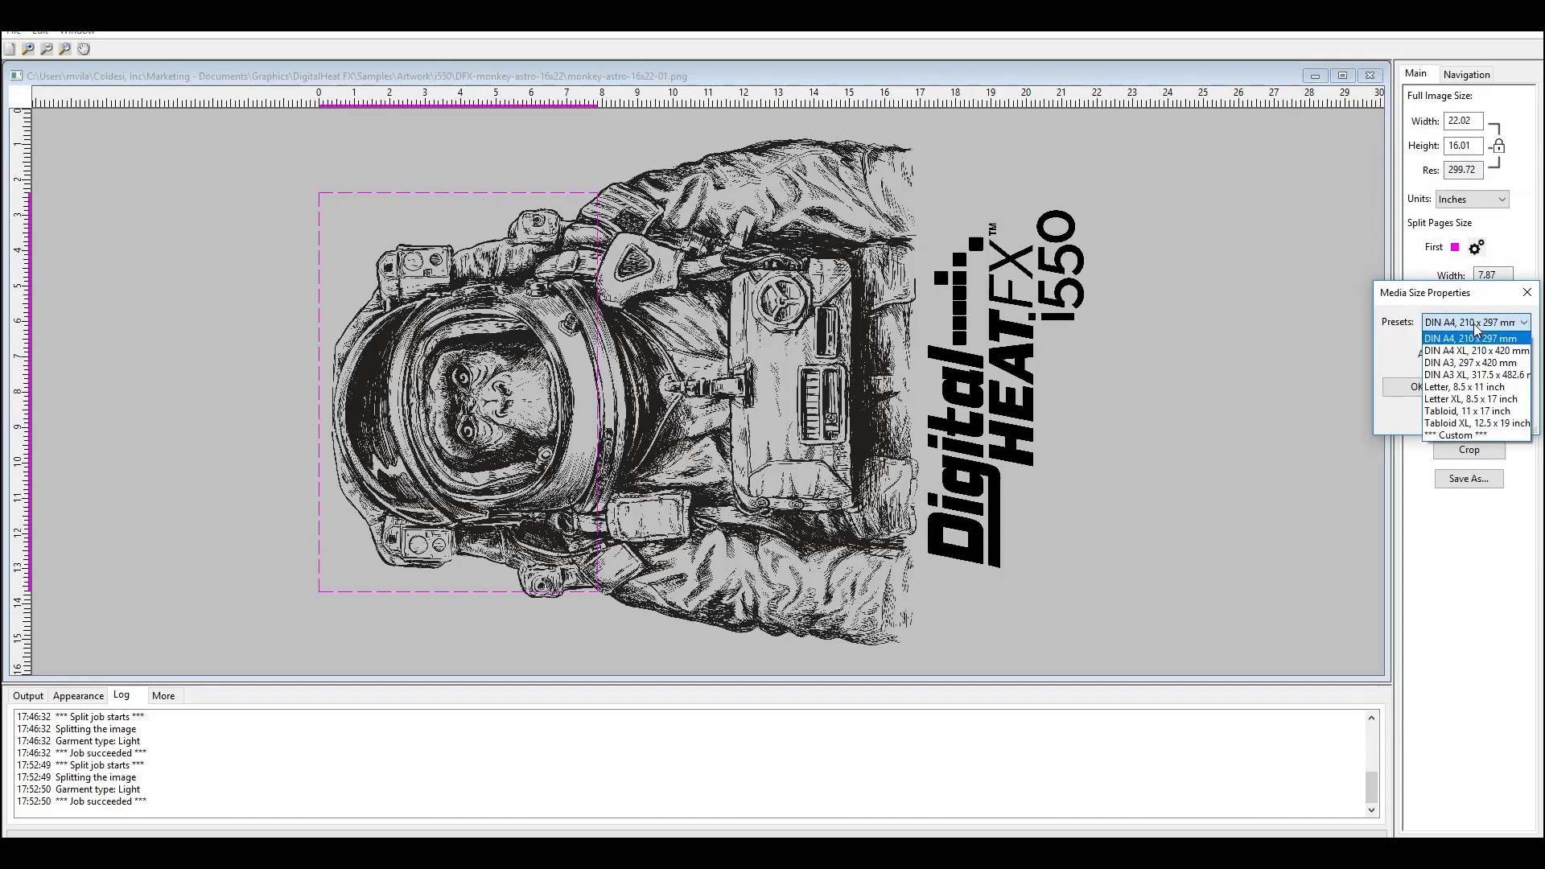
click(1481, 338)
click(1418, 388)
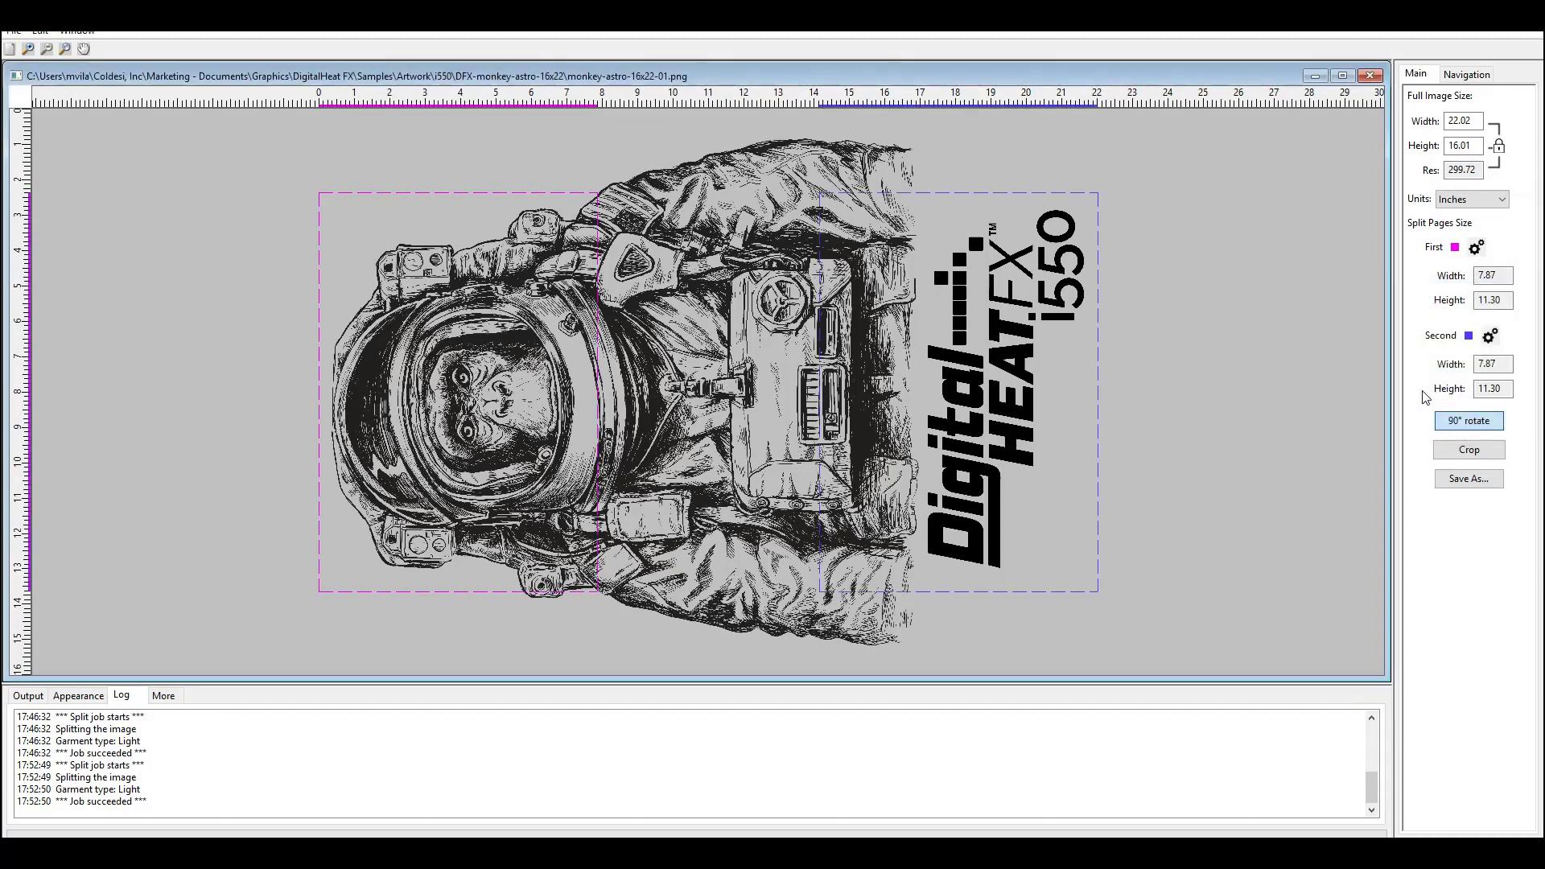
Reduce the full image width to 15 inches and reposition both split pages to cover the rotated artwork with a small overlap.
mouse_move(401, 366)
mouse_down()
mouse_move(449, 369)
mouse_move(412, 364)
mouse_up()
drag(909, 428, 793, 420)
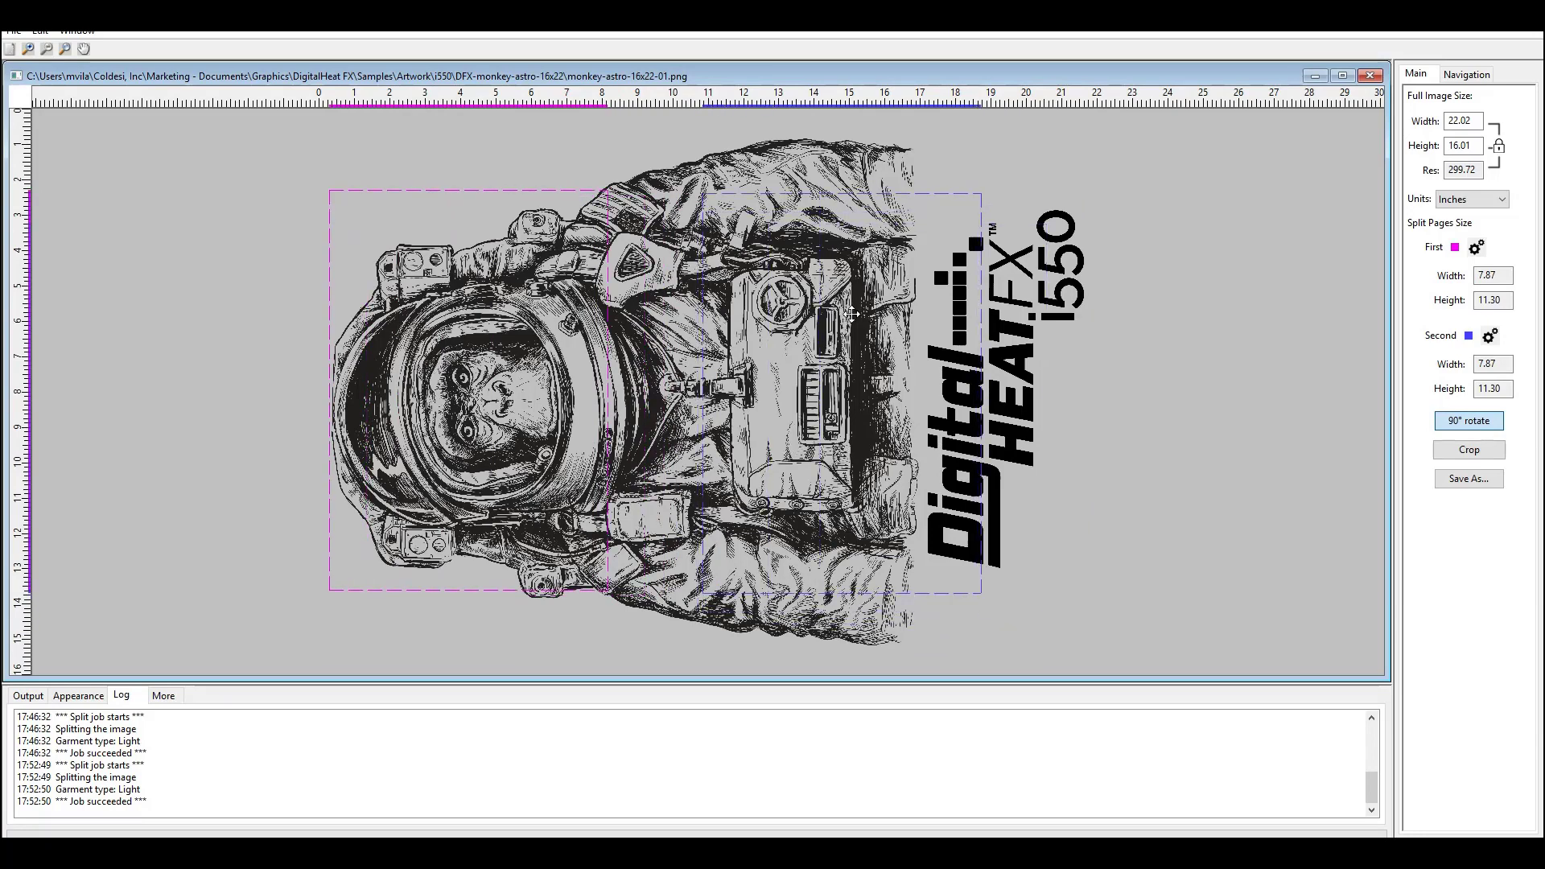
click(1460, 121)
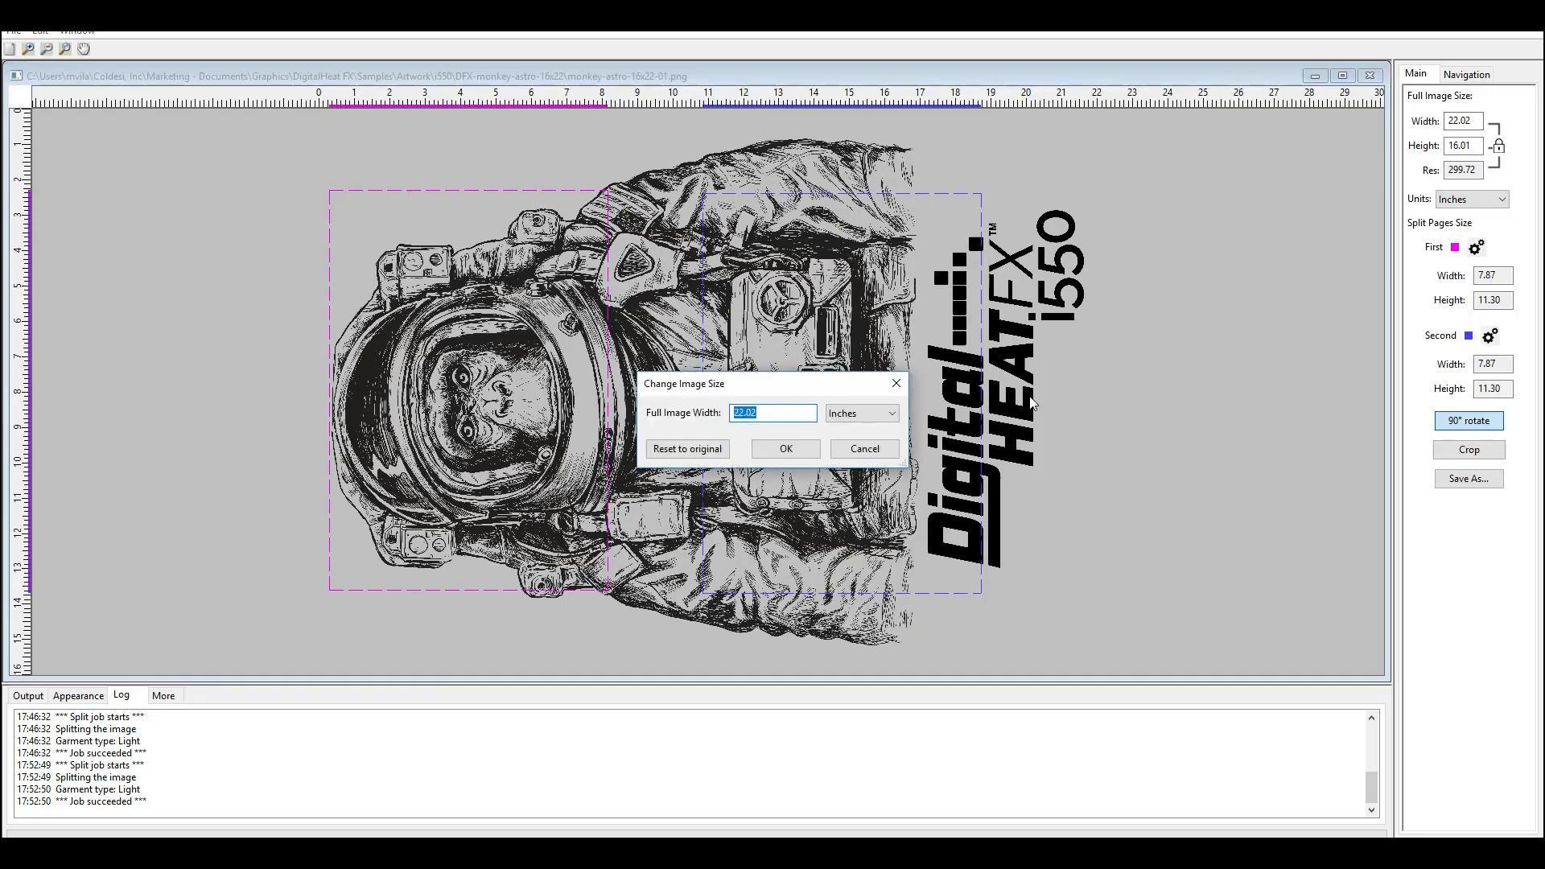
text(15)
click(786, 449)
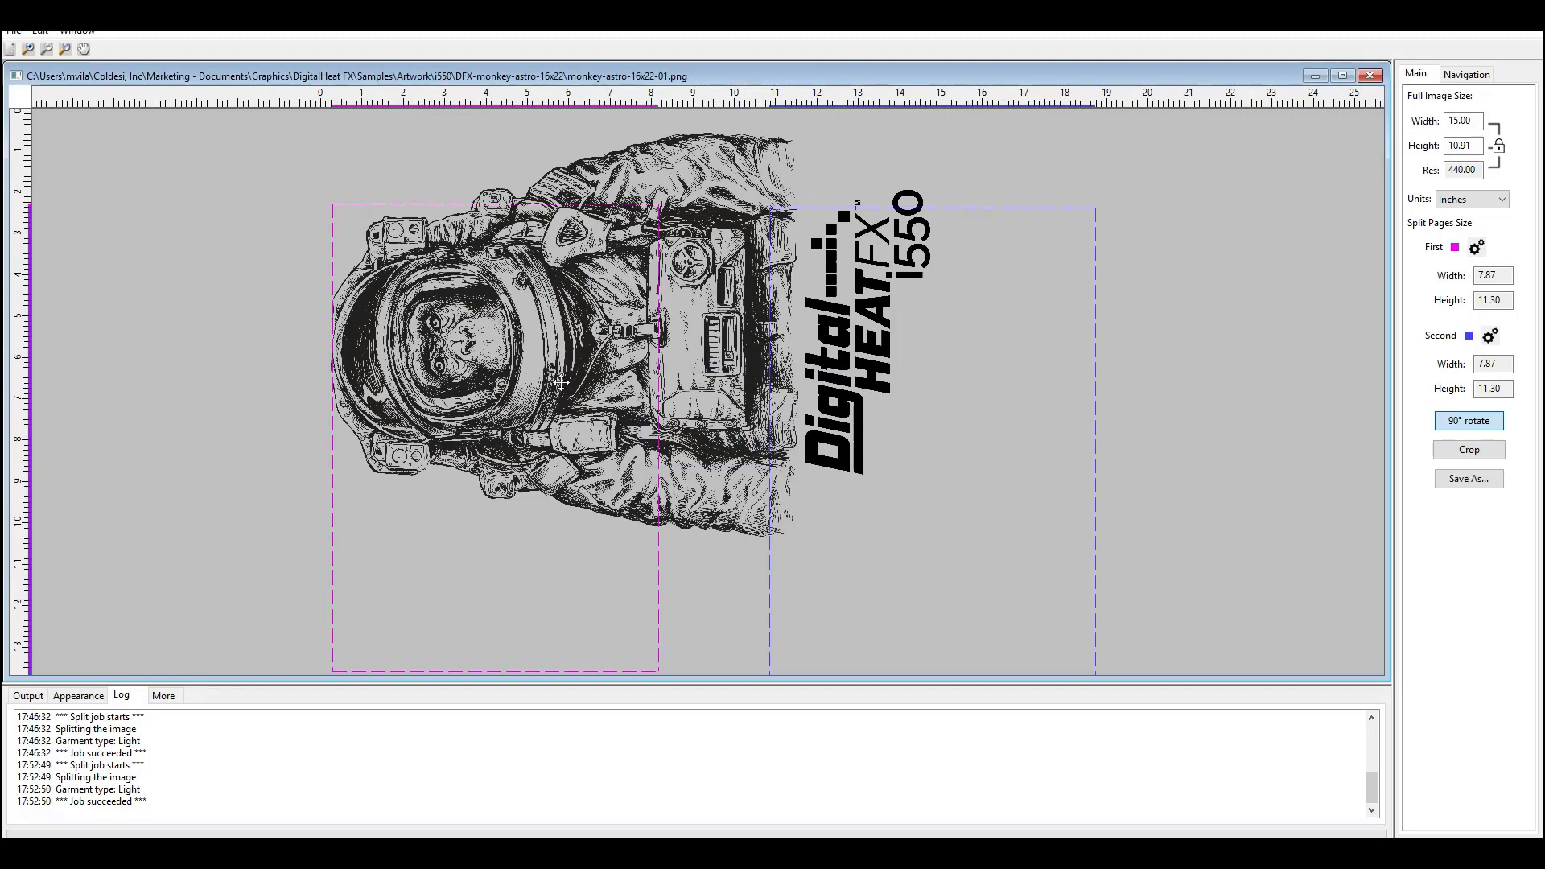
drag(970, 388, 823, 290)
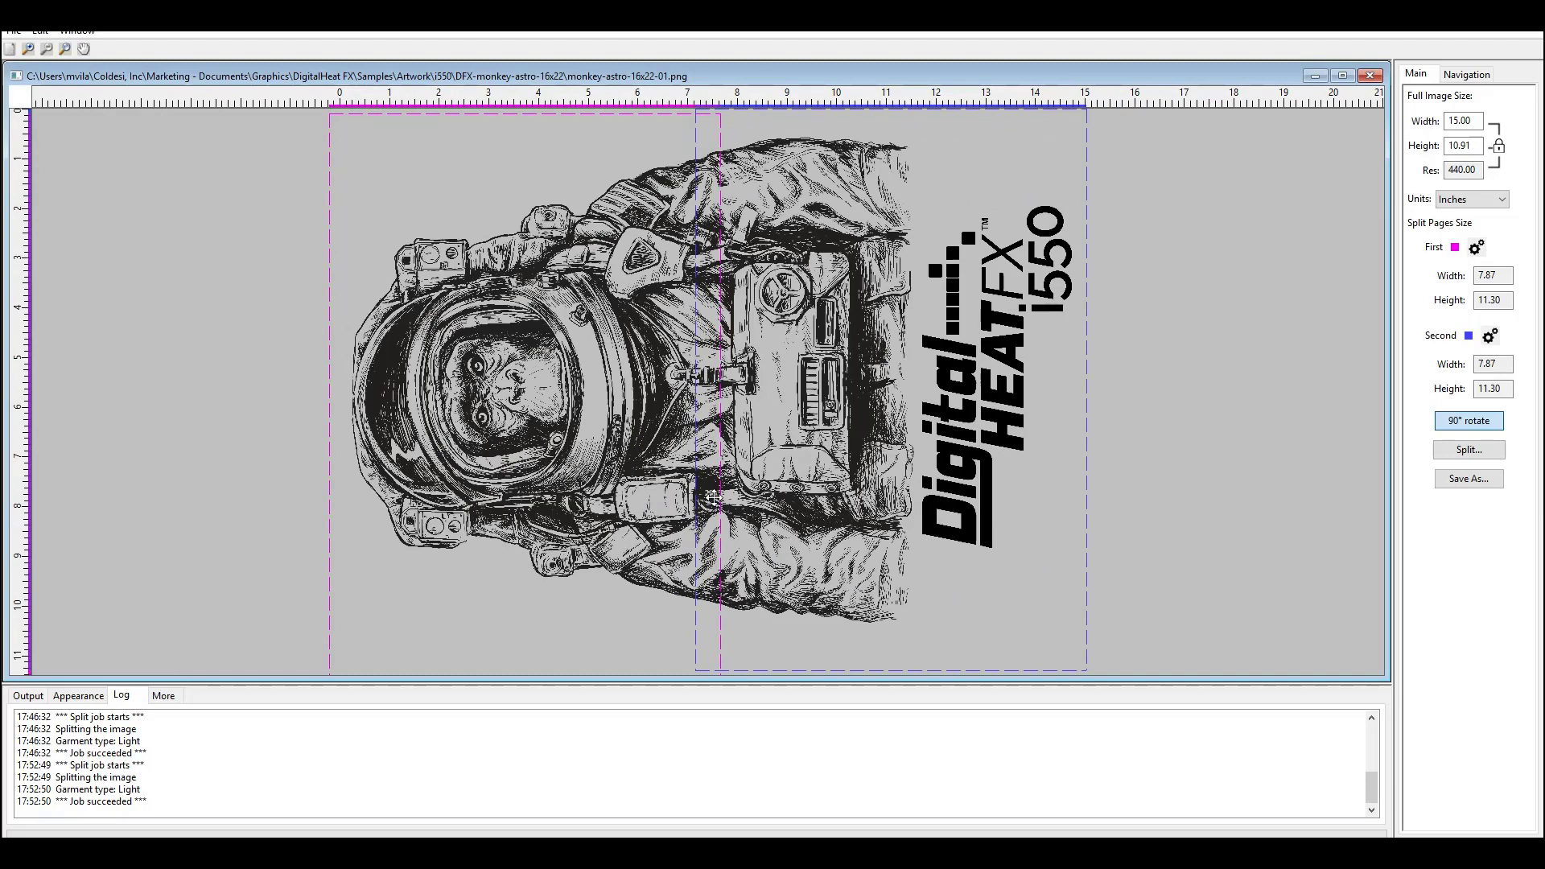
drag(713, 498, 690, 488)
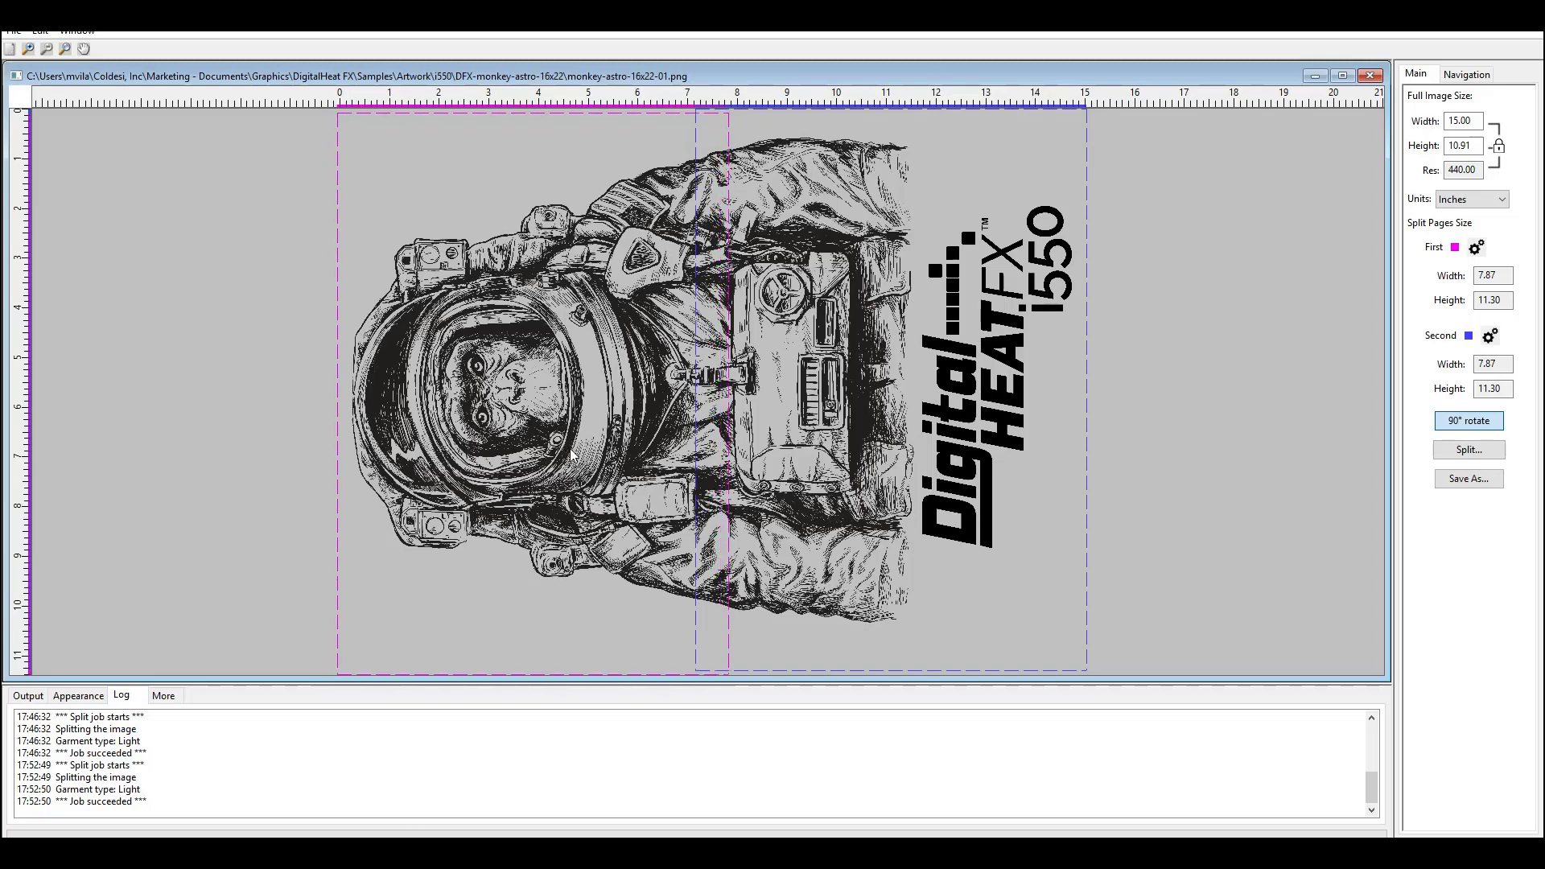
Set the full image width of the astronaut monkey artwork to 14 inches.
double_click(1463, 121)
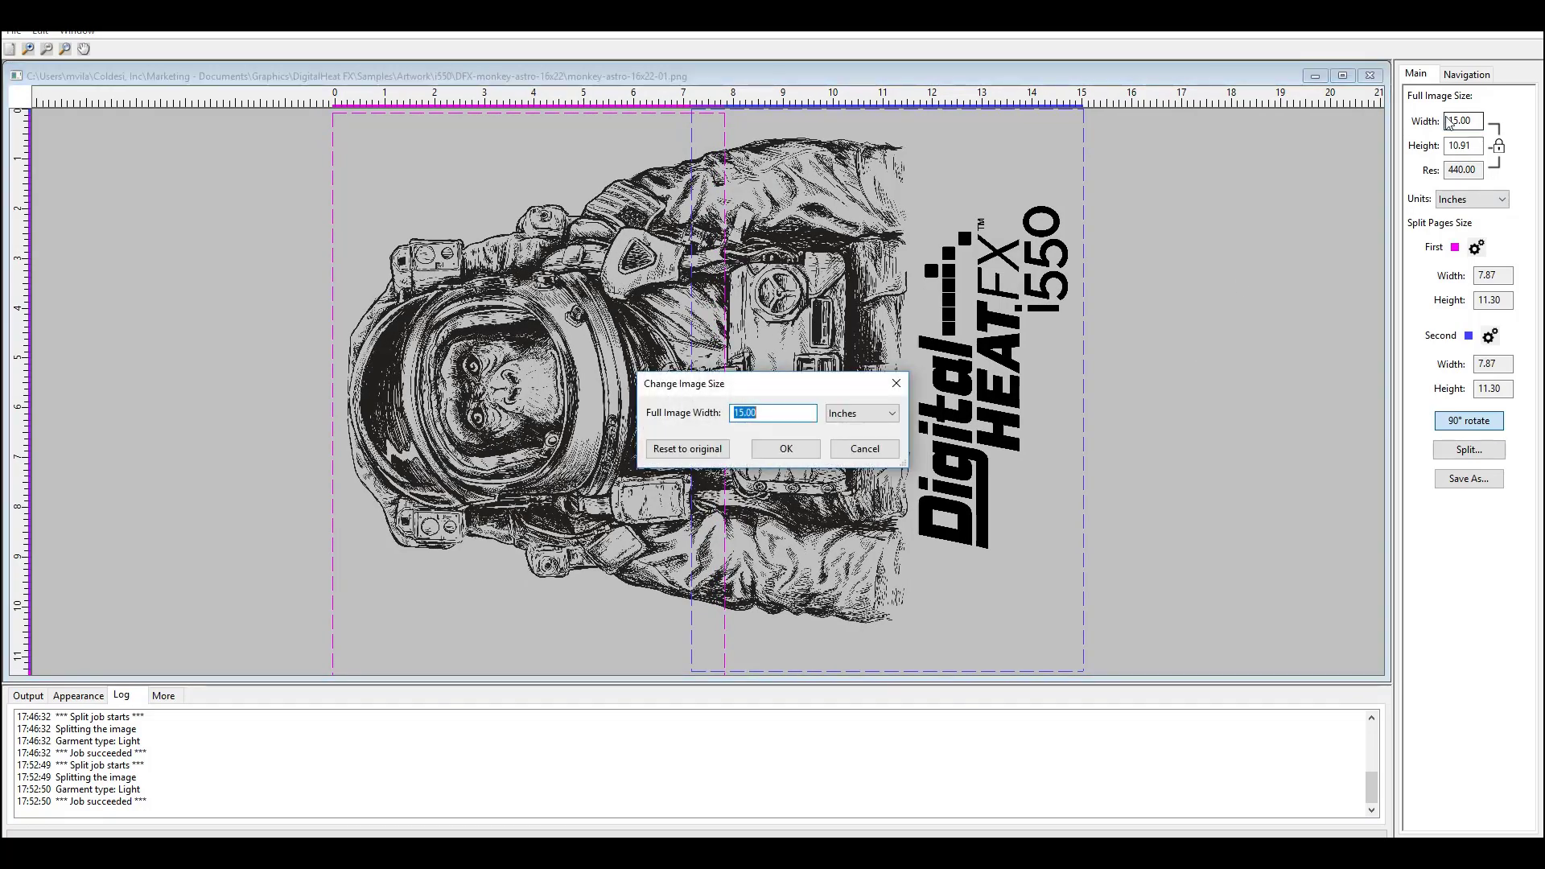
text(14)
click(786, 450)
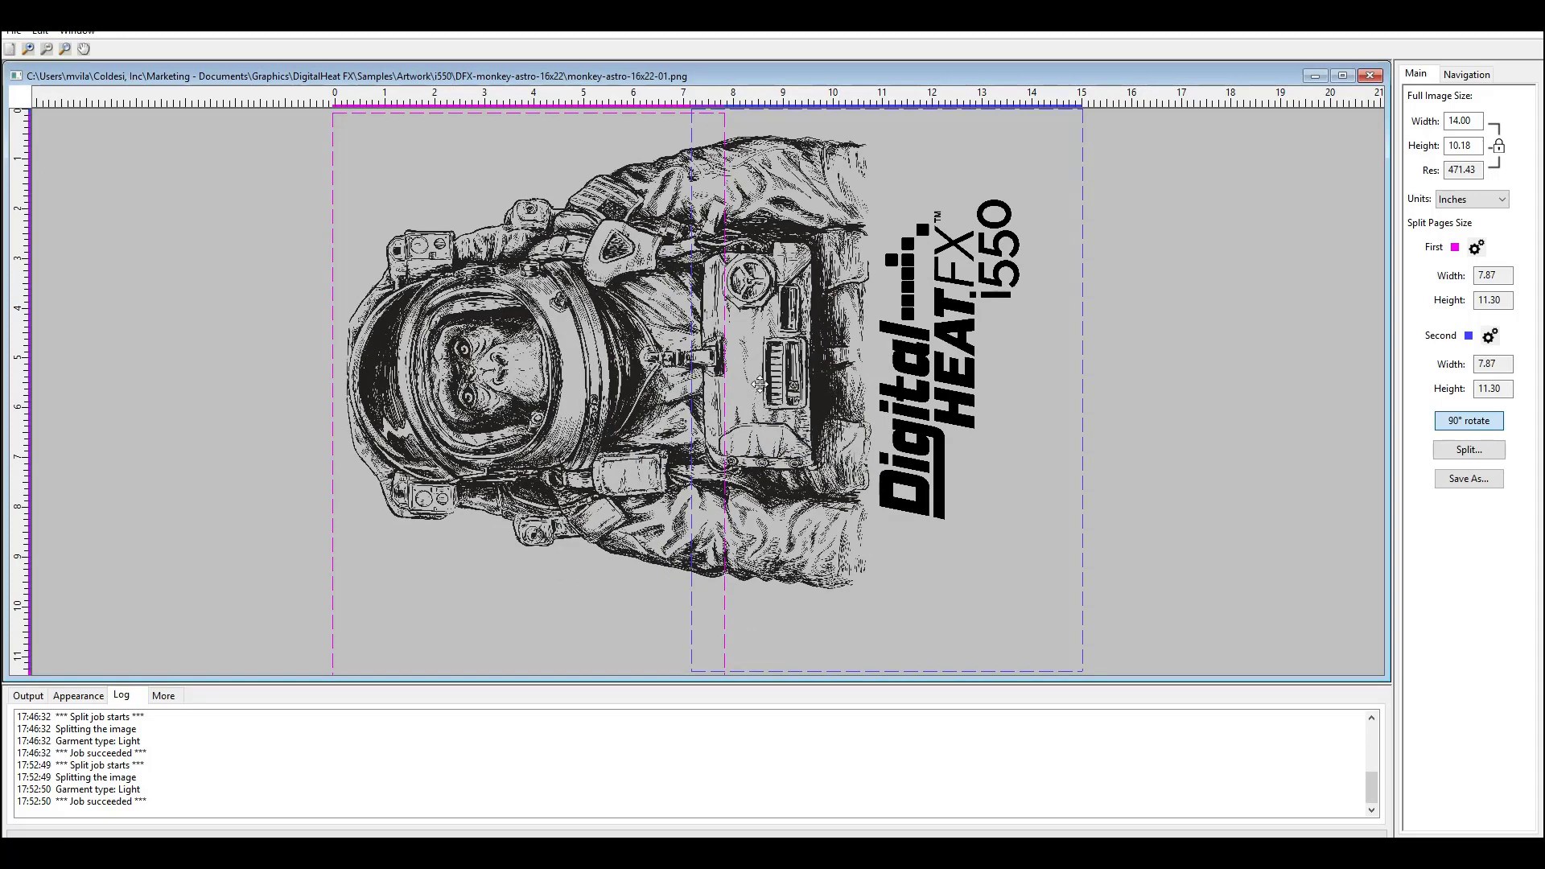
Move both split pages inward to the artwork's edges, overlapping by about 1.9 inches, and split the image for a light garment.
drag(418, 356, 427, 358)
drag(850, 364, 842, 357)
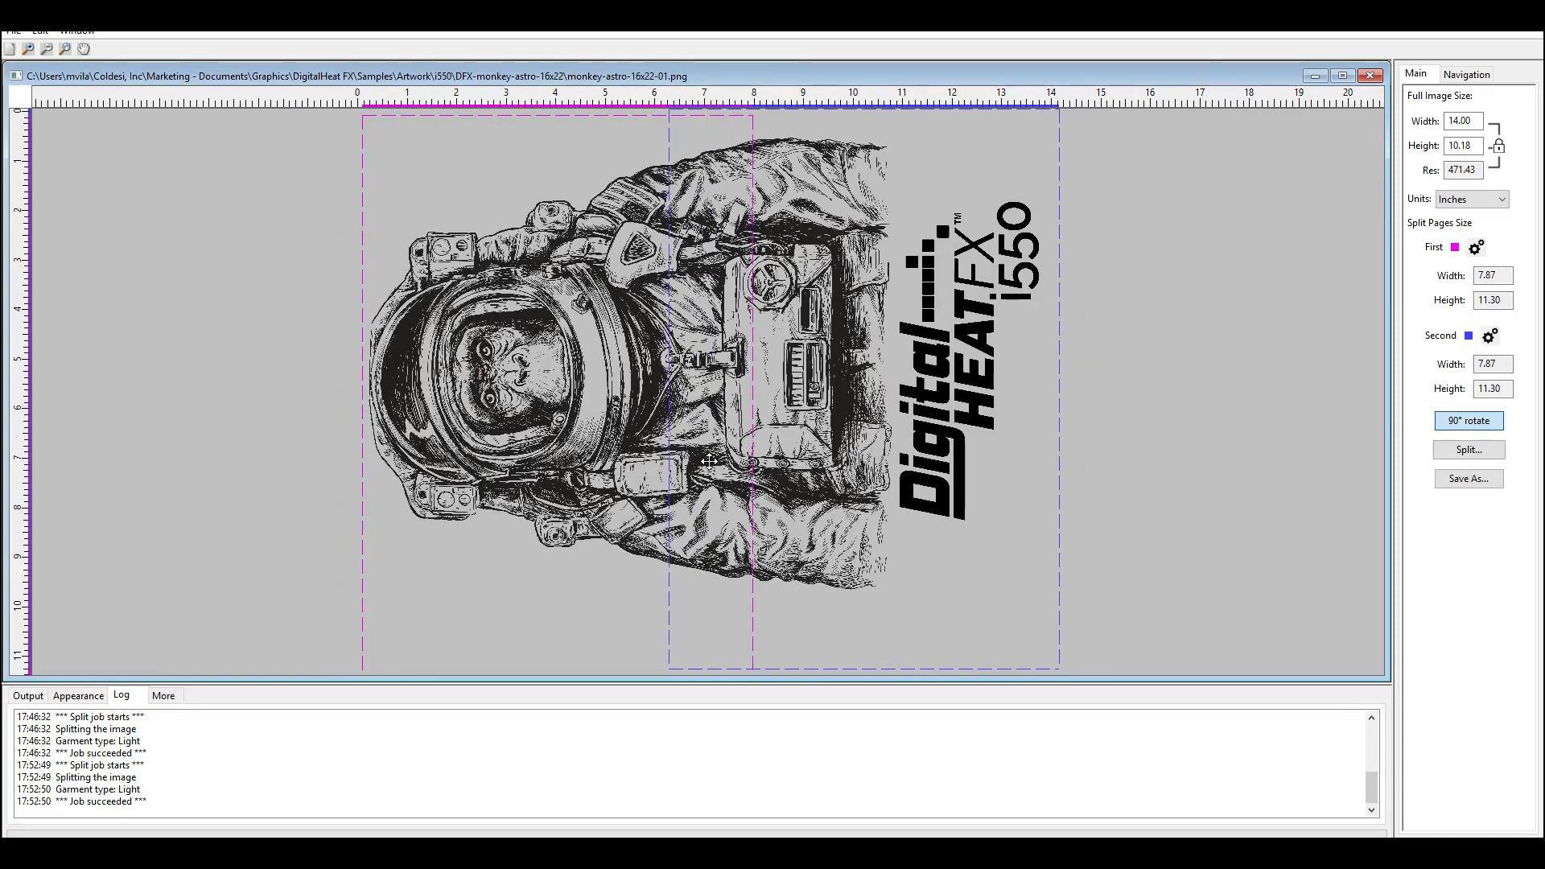
drag(1019, 423, 1010, 423)
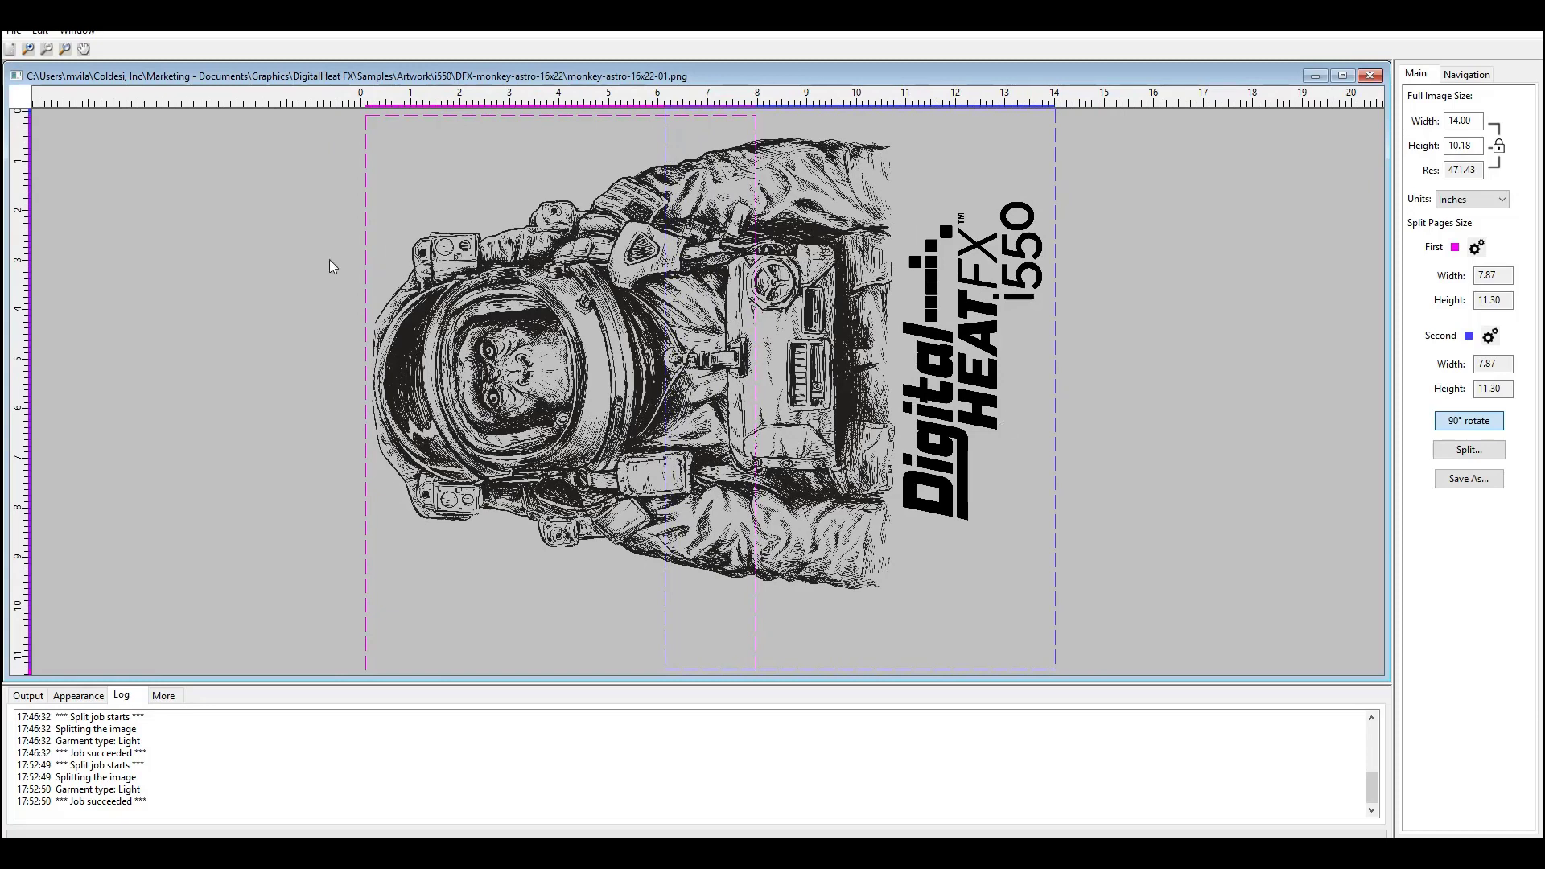
click(1483, 453)
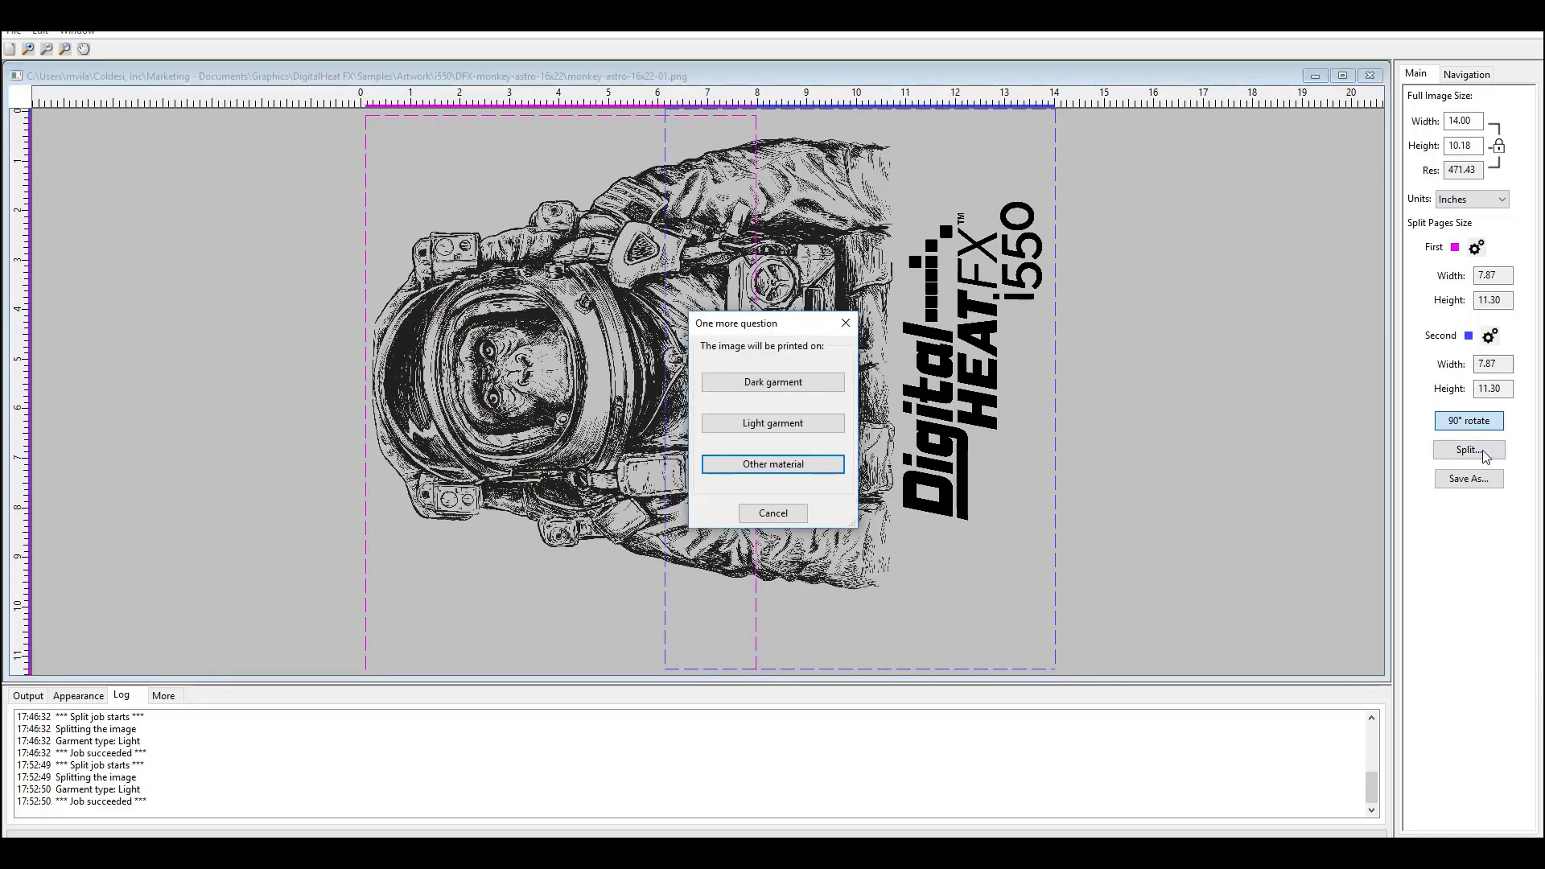
click(772, 423)
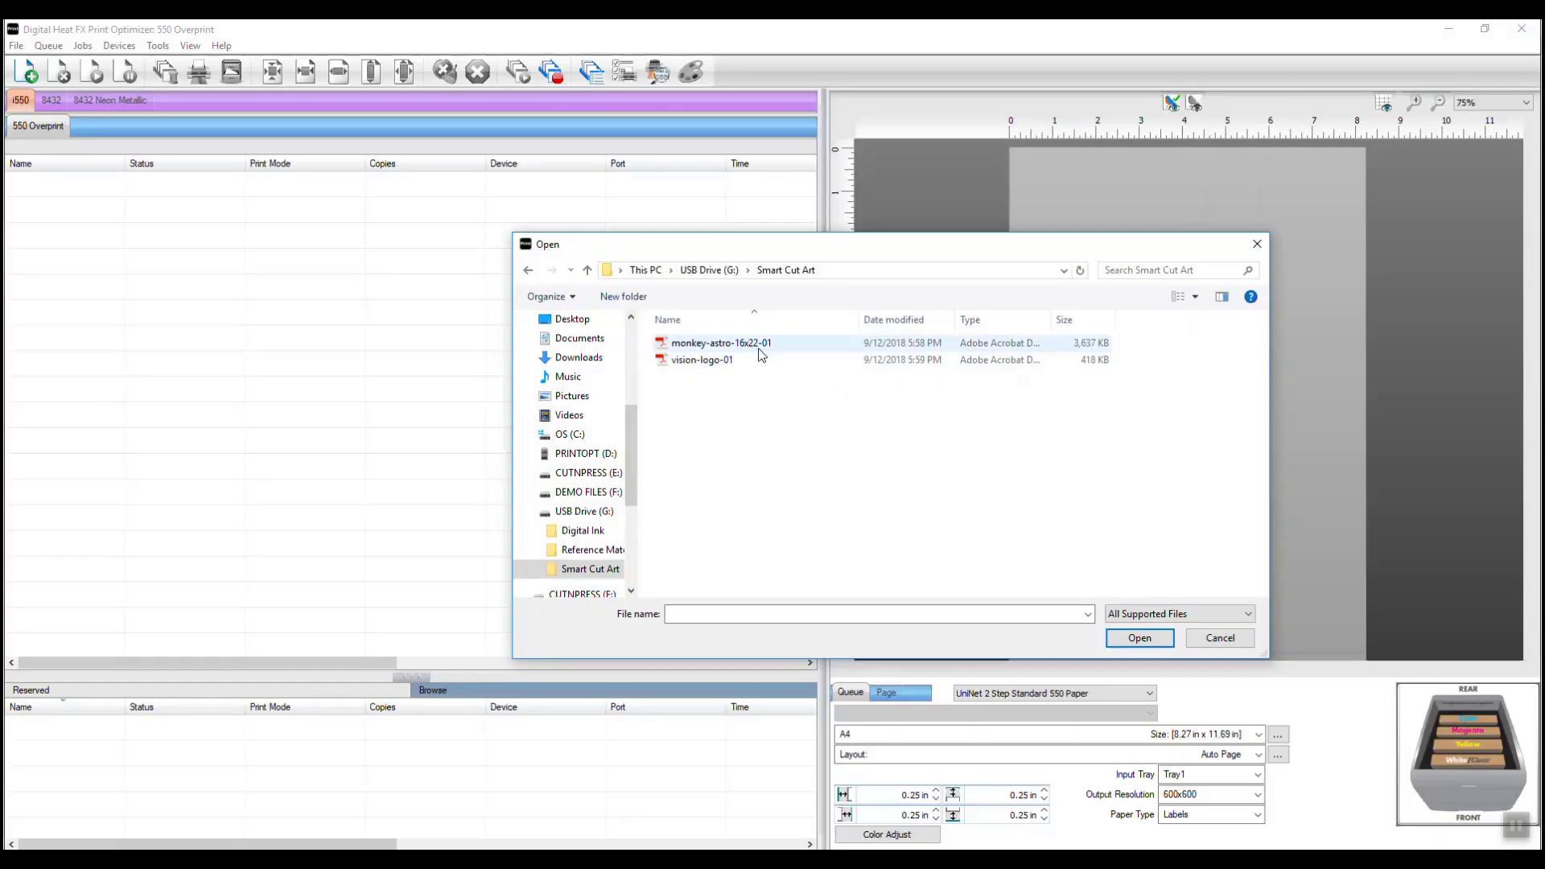
In Digital Heat FX Print Optimizer, import monkey-astro-16x22-01 and vision-logo-01 from the Smart Cut Art folder into the 550 Overprint queue.
key(Return)
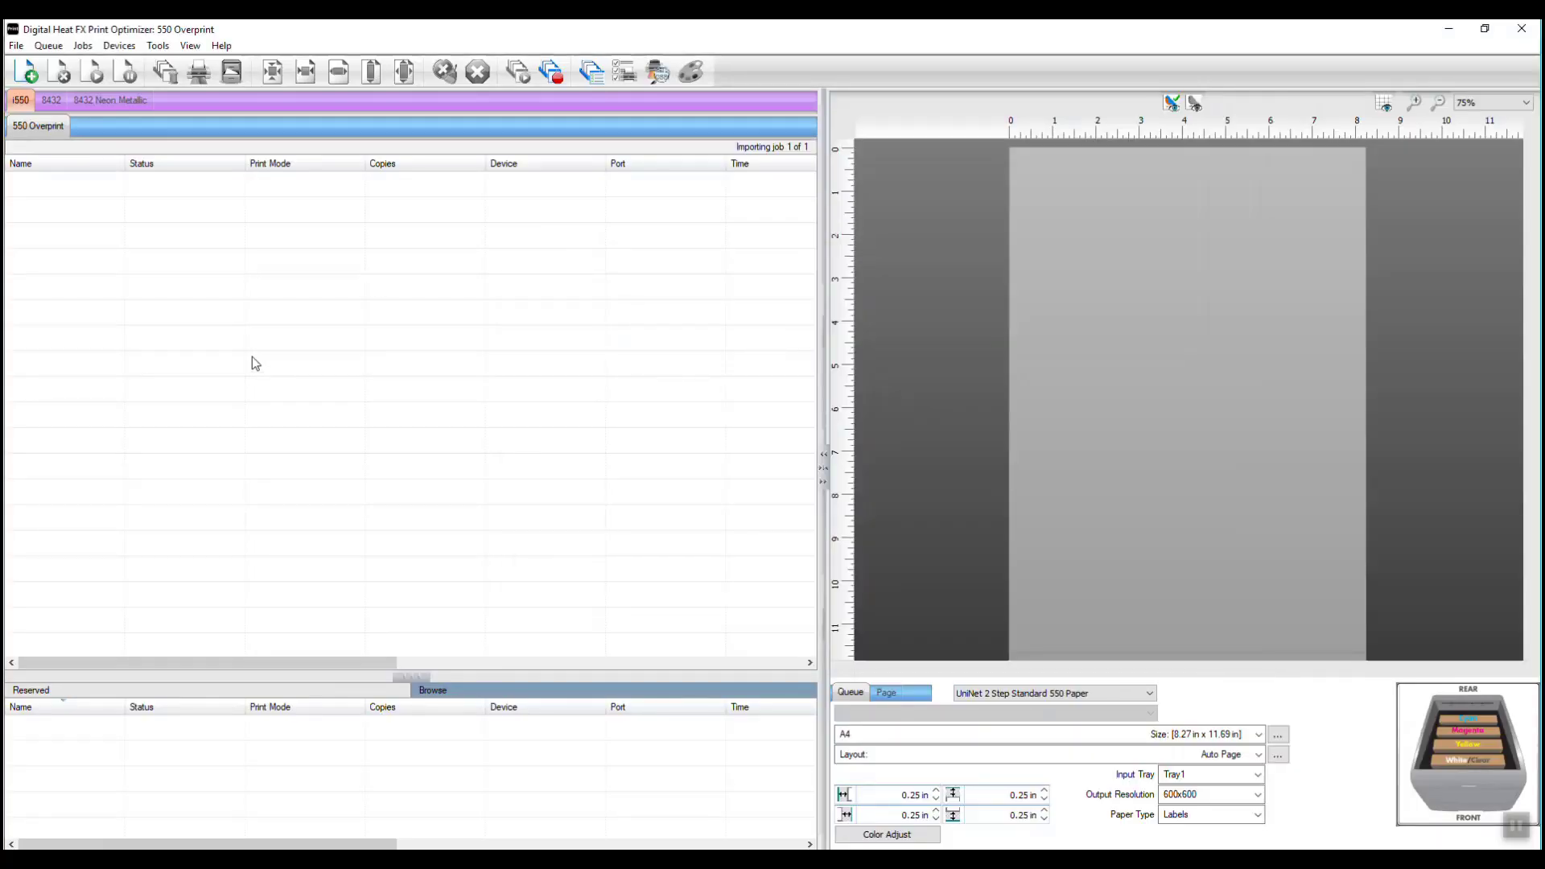
click(15, 45)
click(26, 78)
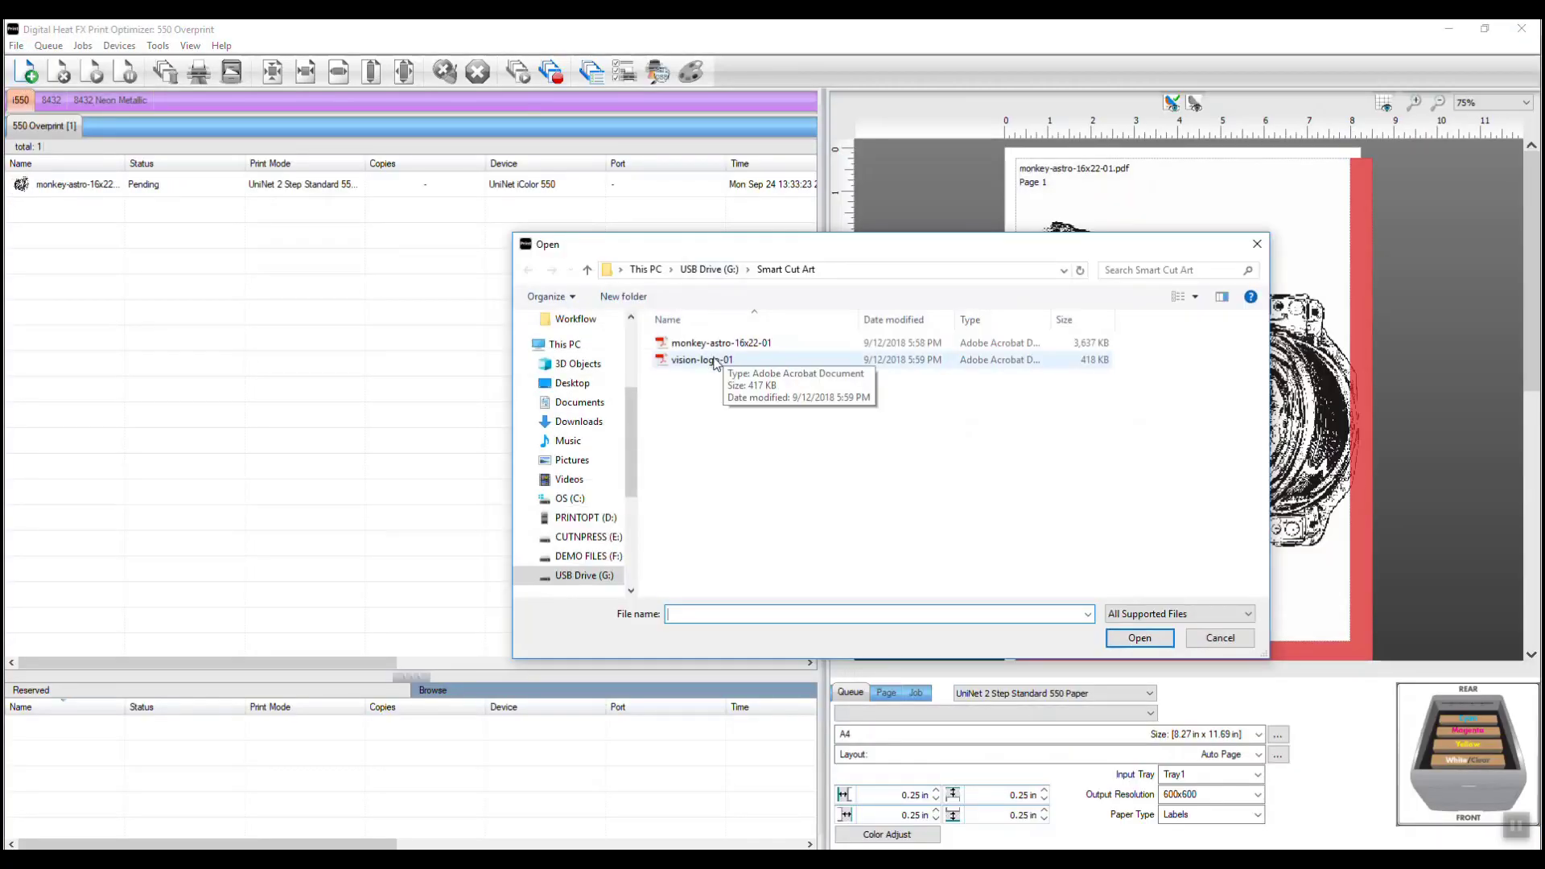
double_click(717, 360)
Select both the monkey-astro and vision-logo jobs and fit them to the A4 page.
click(63, 182)
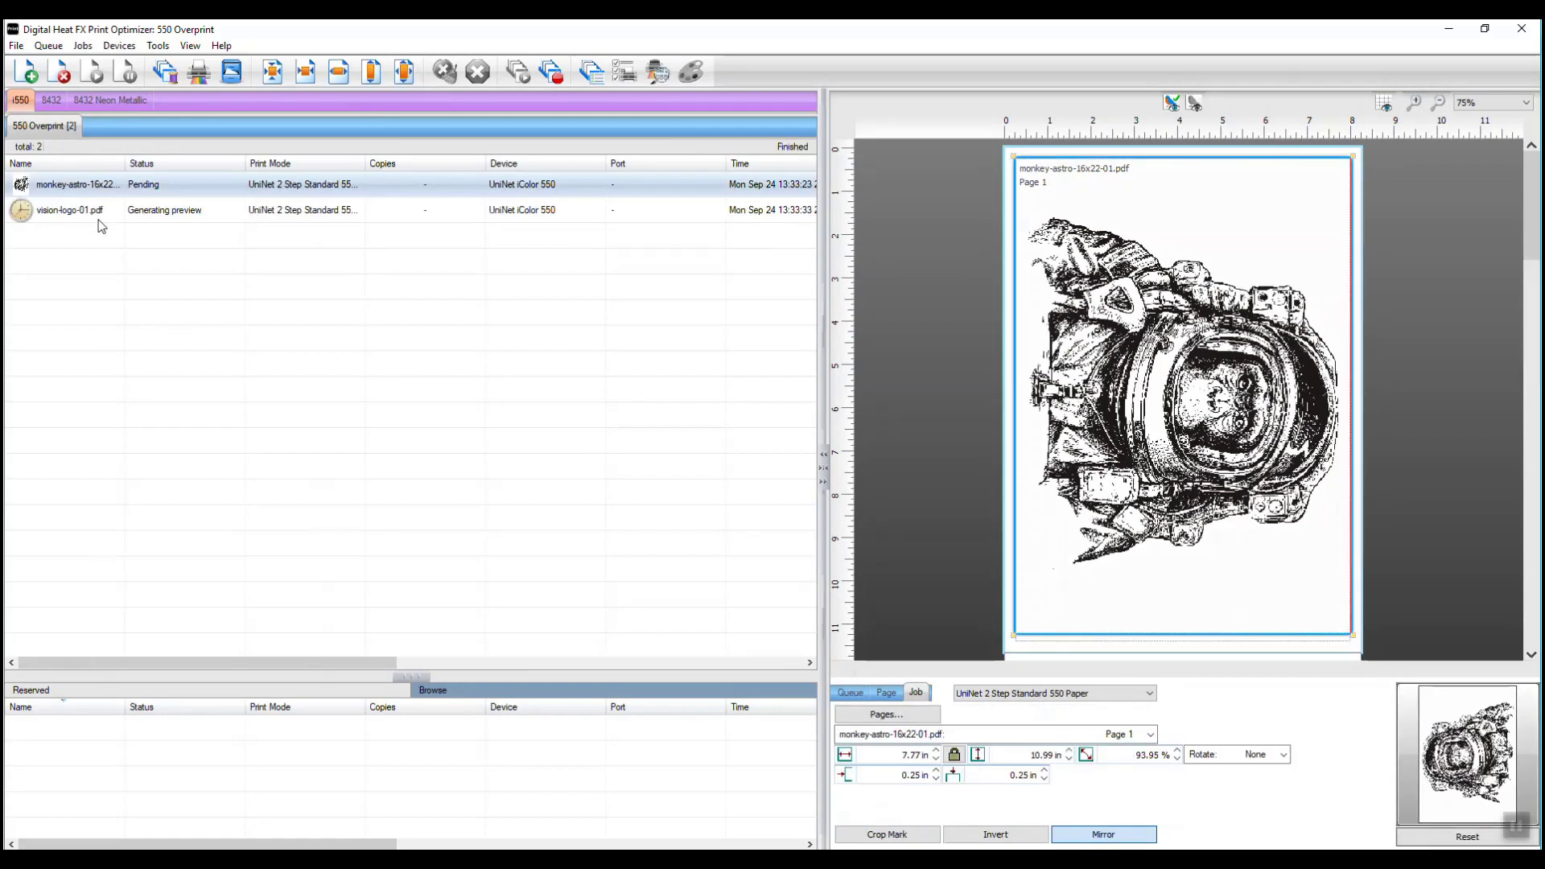
key(Down)
click(404, 75)
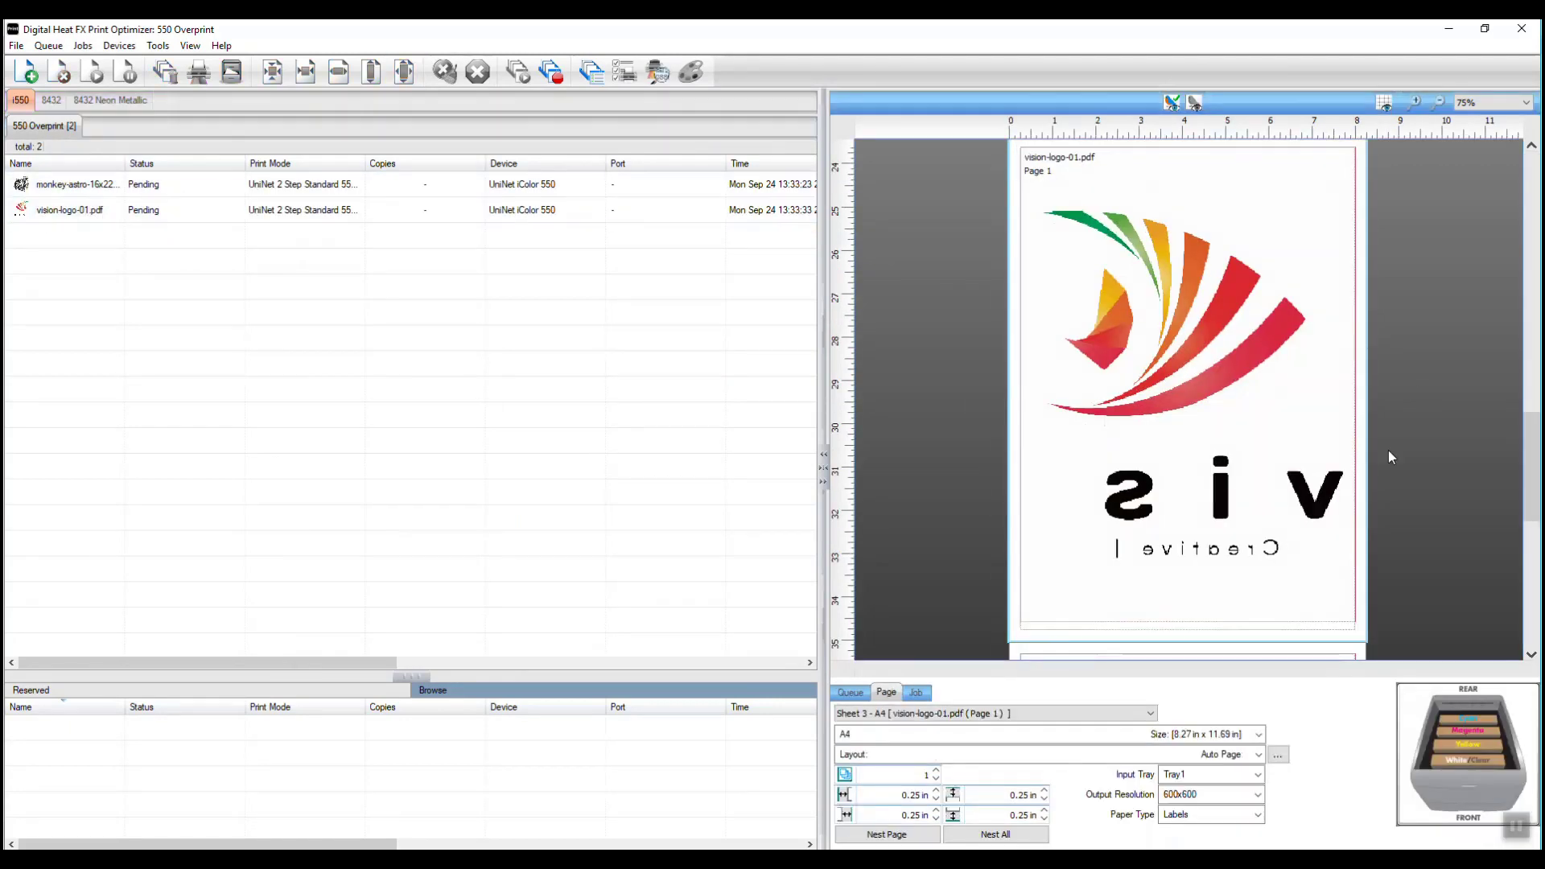
Examine the previewed sheets of the split astronaut monkey and vision logo jobs.
scroll(1191, 394, down, 10)
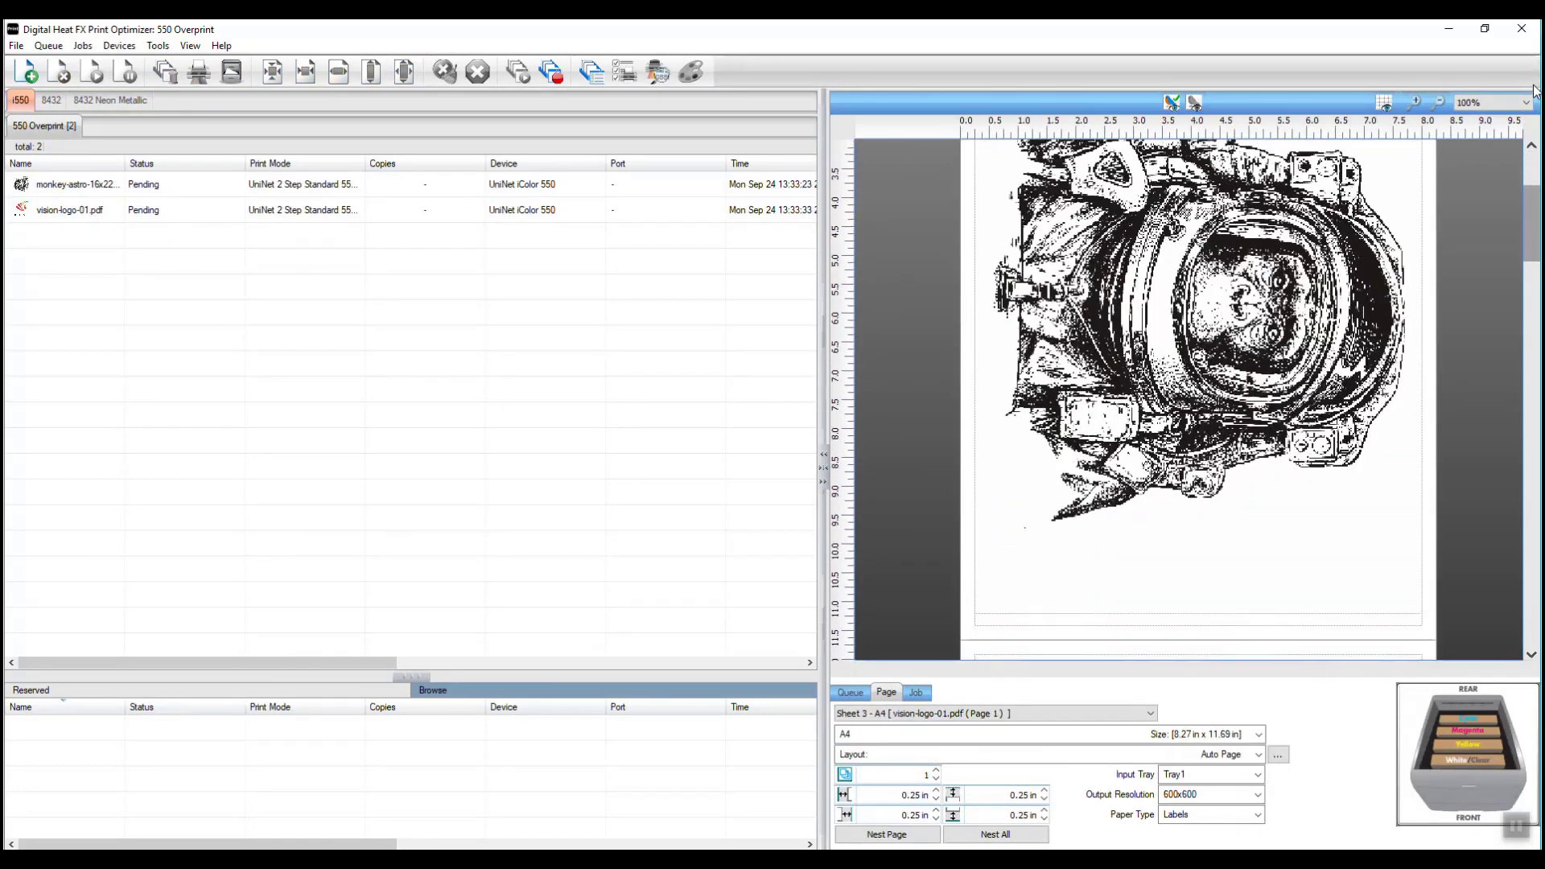
scroll(1537, 334, down, 10)
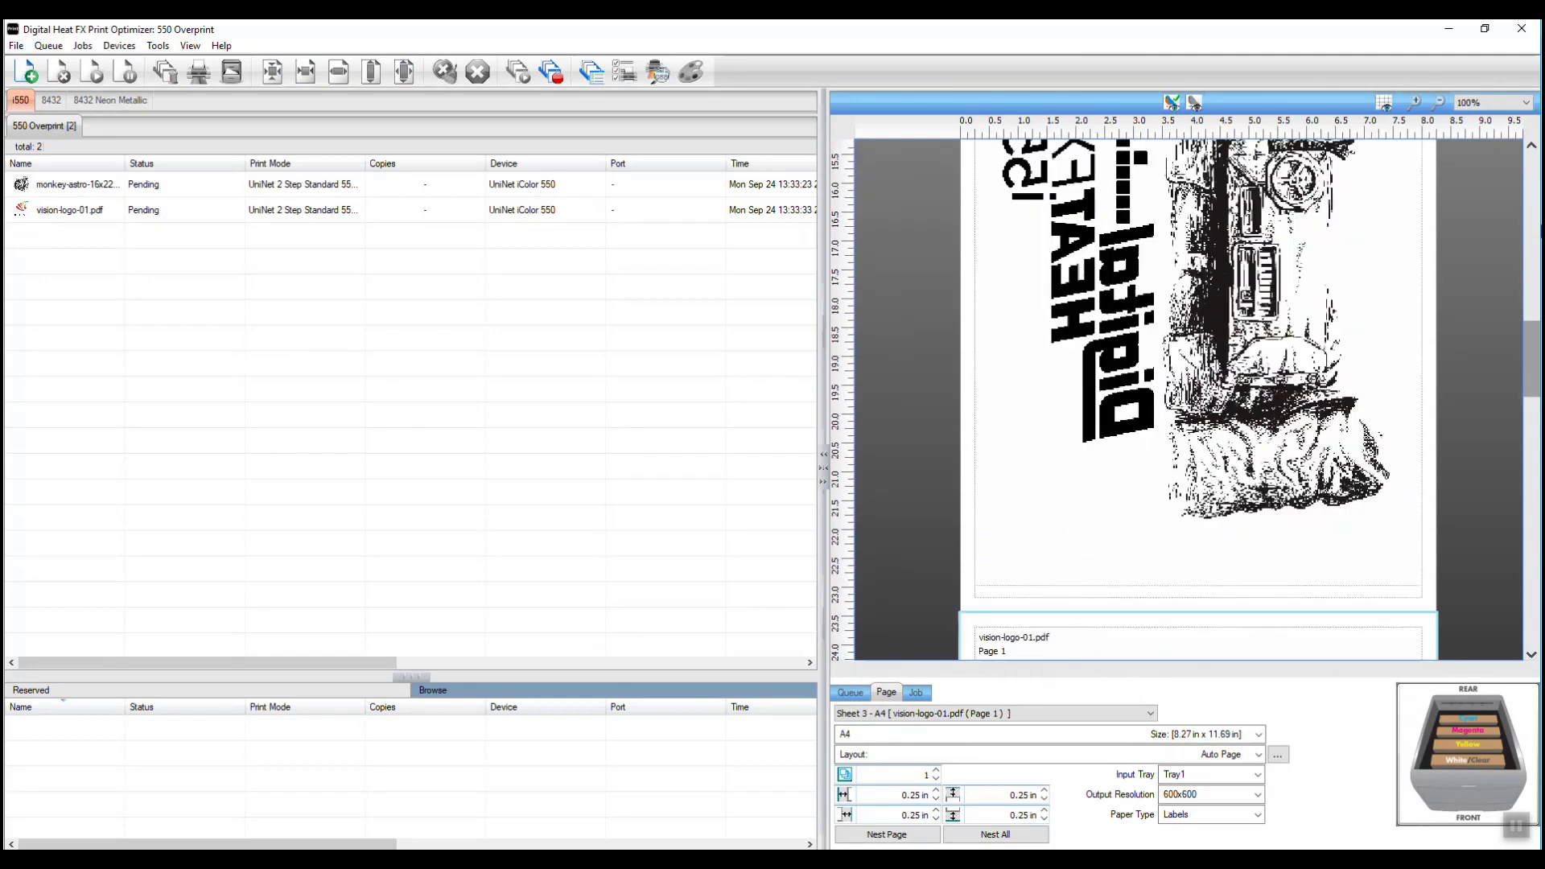
scroll(1537, 334, down, 10)
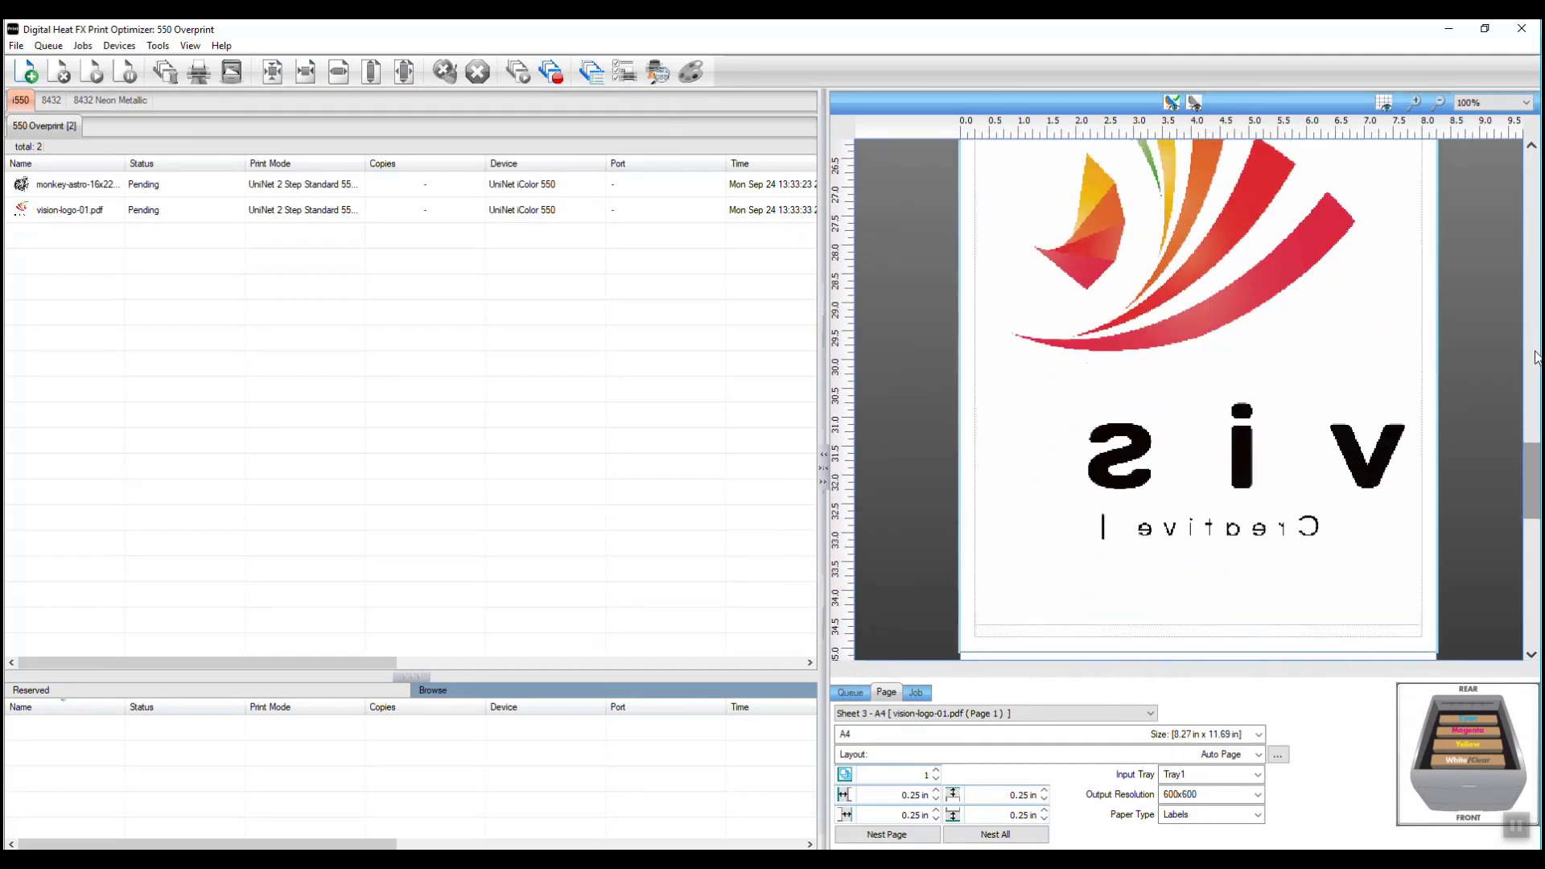
scroll(1538, 481, down, 2)
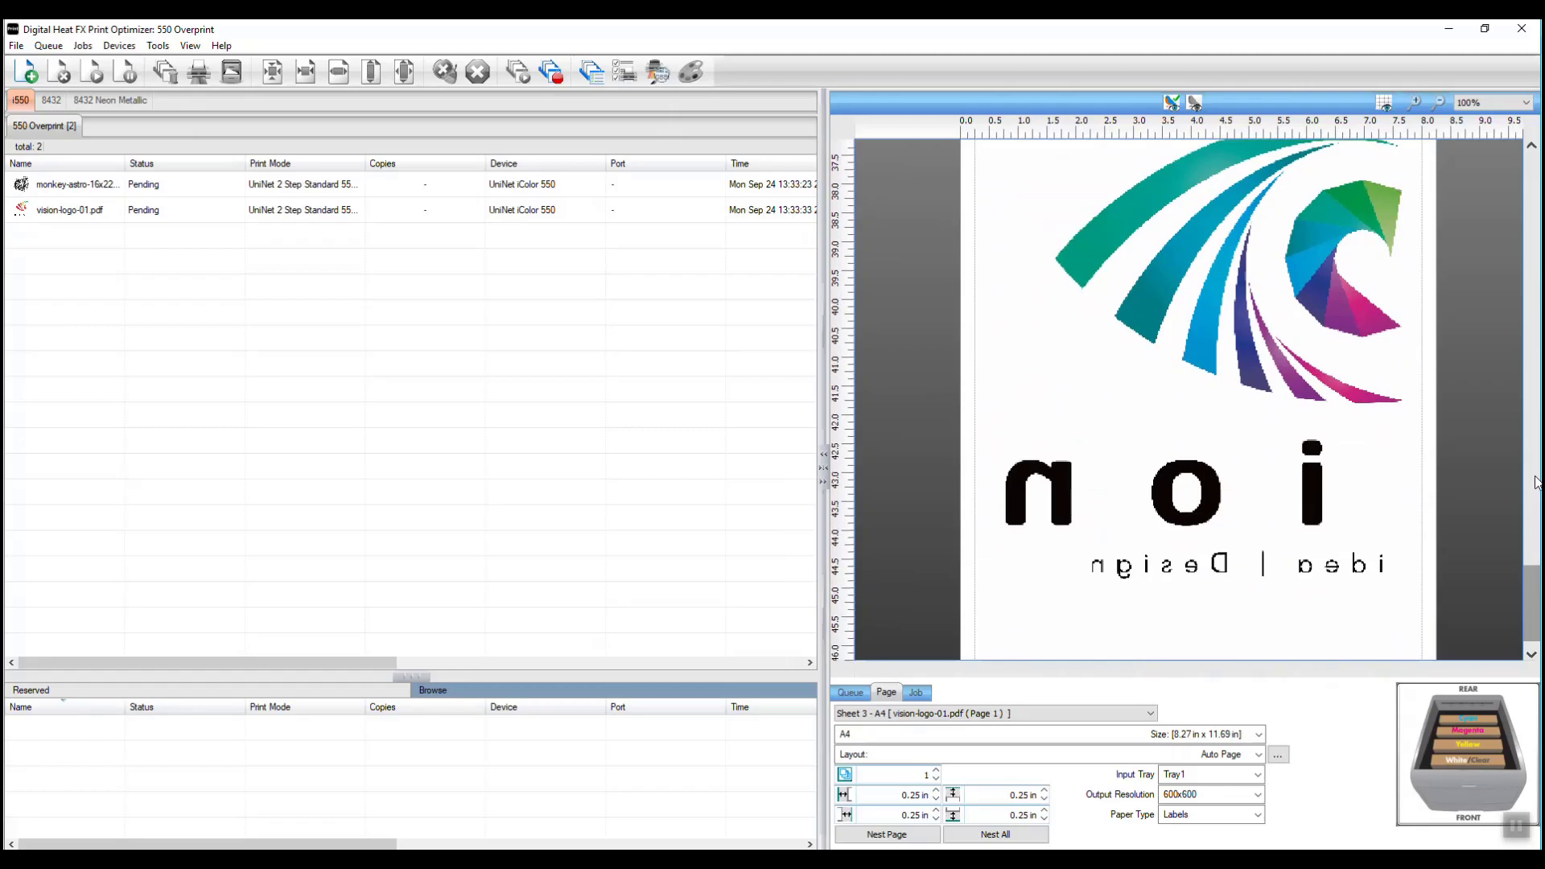